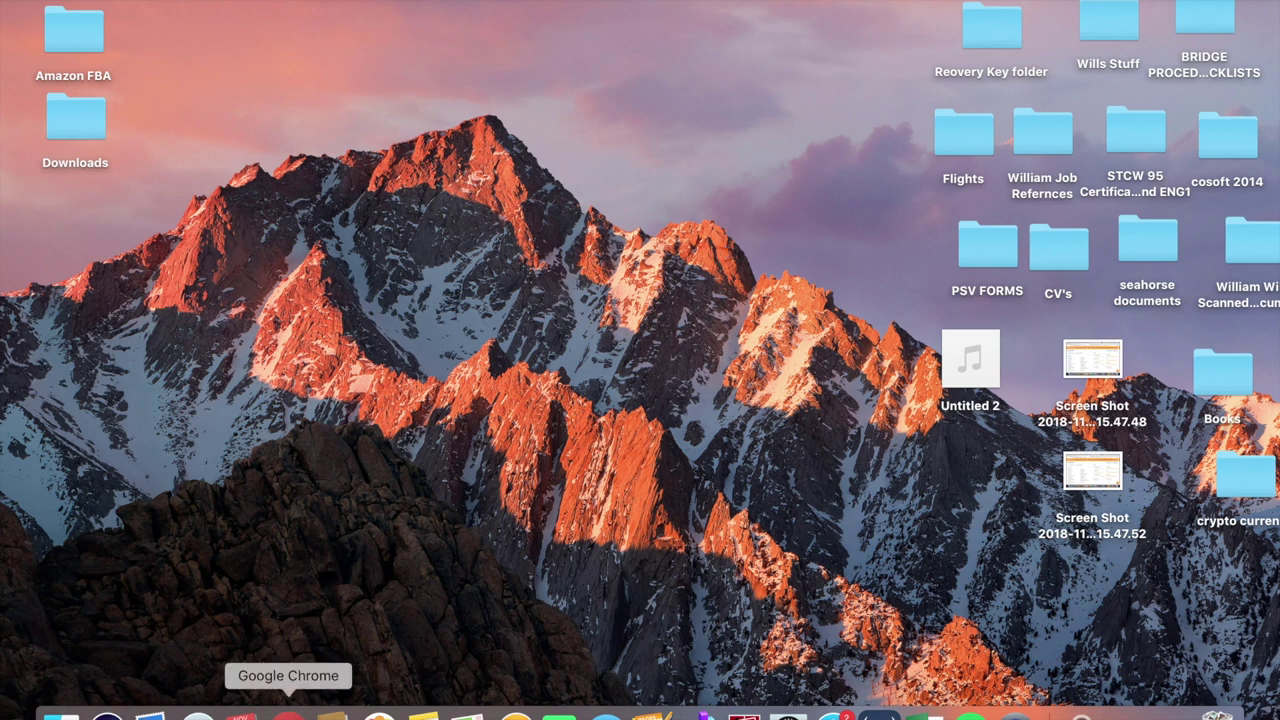
Step: Switch to Chrome and bring up the Jungle Scout Niche Hunter page
left_click(296, 713)
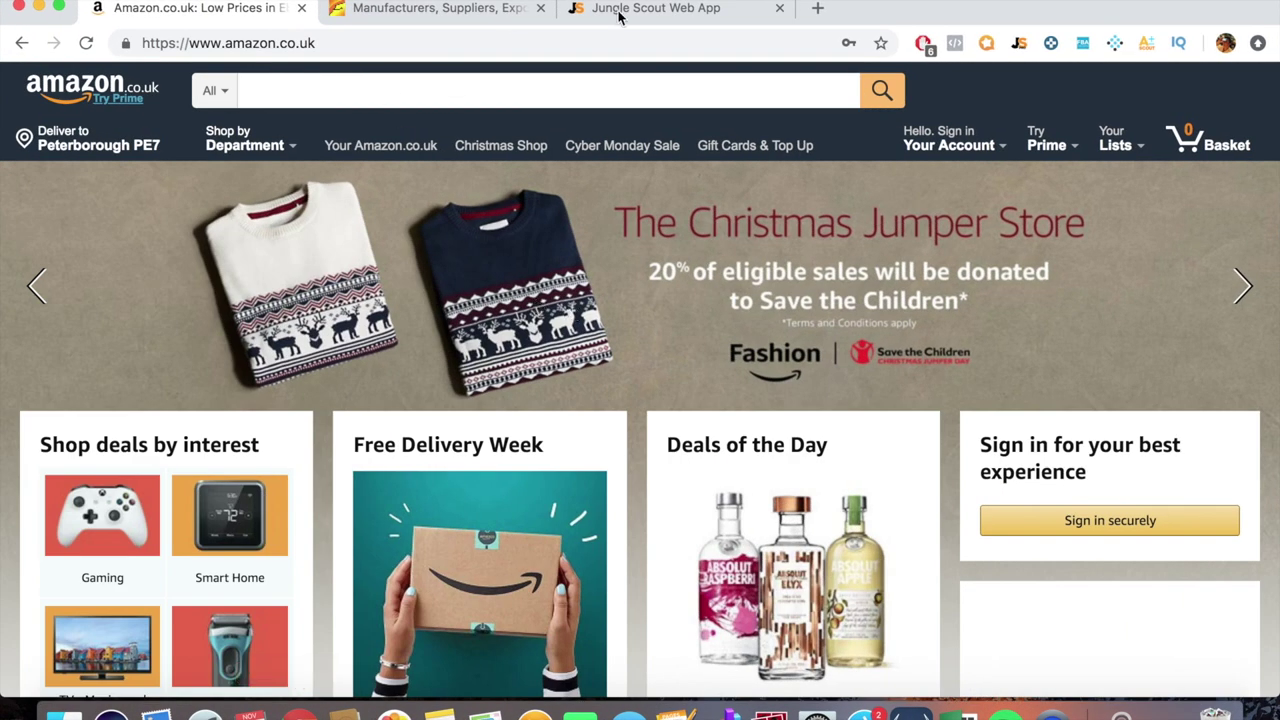
left_click(619, 14)
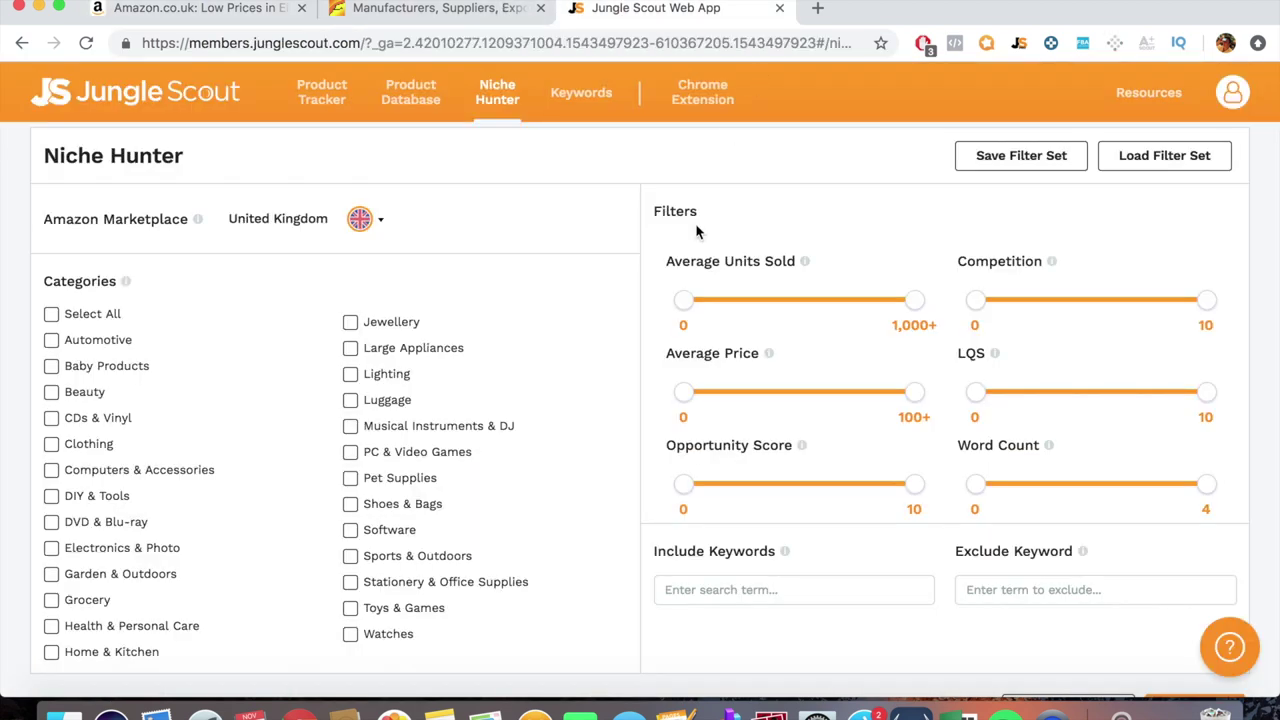
scroll(643, 300, "up", 2)
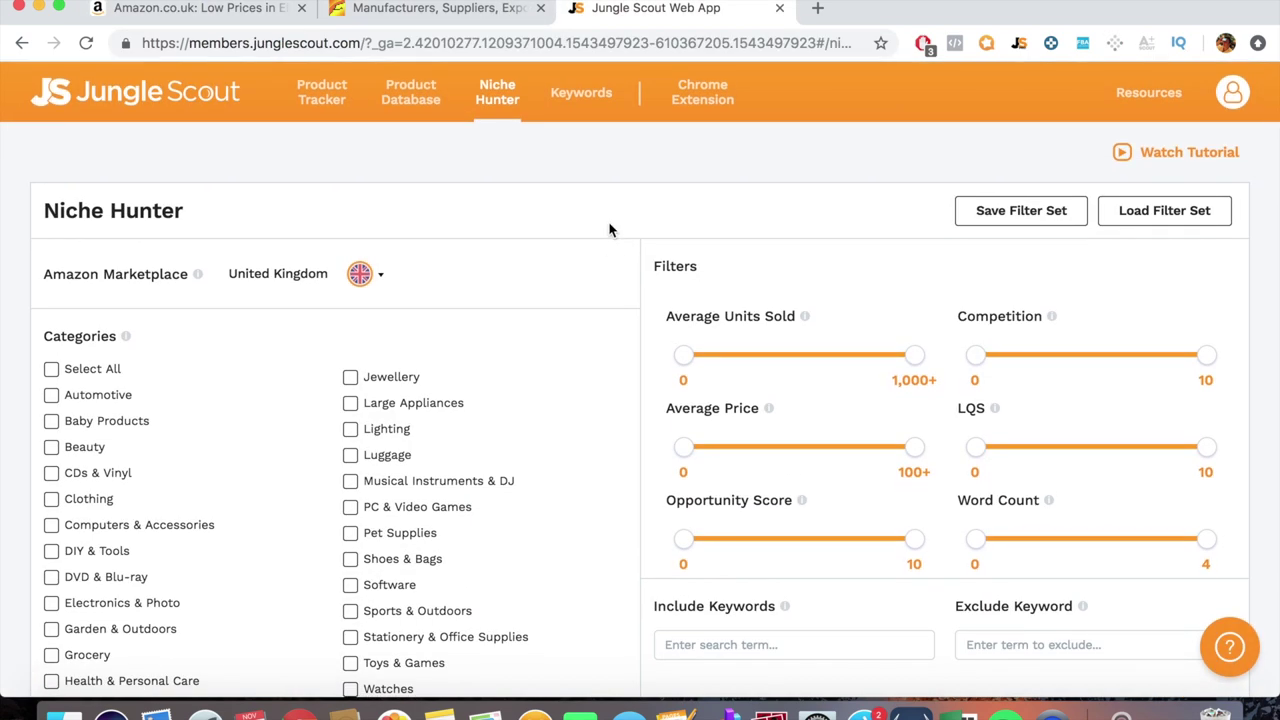
scroll(609, 230, "down", 2)
scroll(609, 230, "up", 2)
scroll(627, 263, "down", 2)
scroll(629, 263, "up", 2)
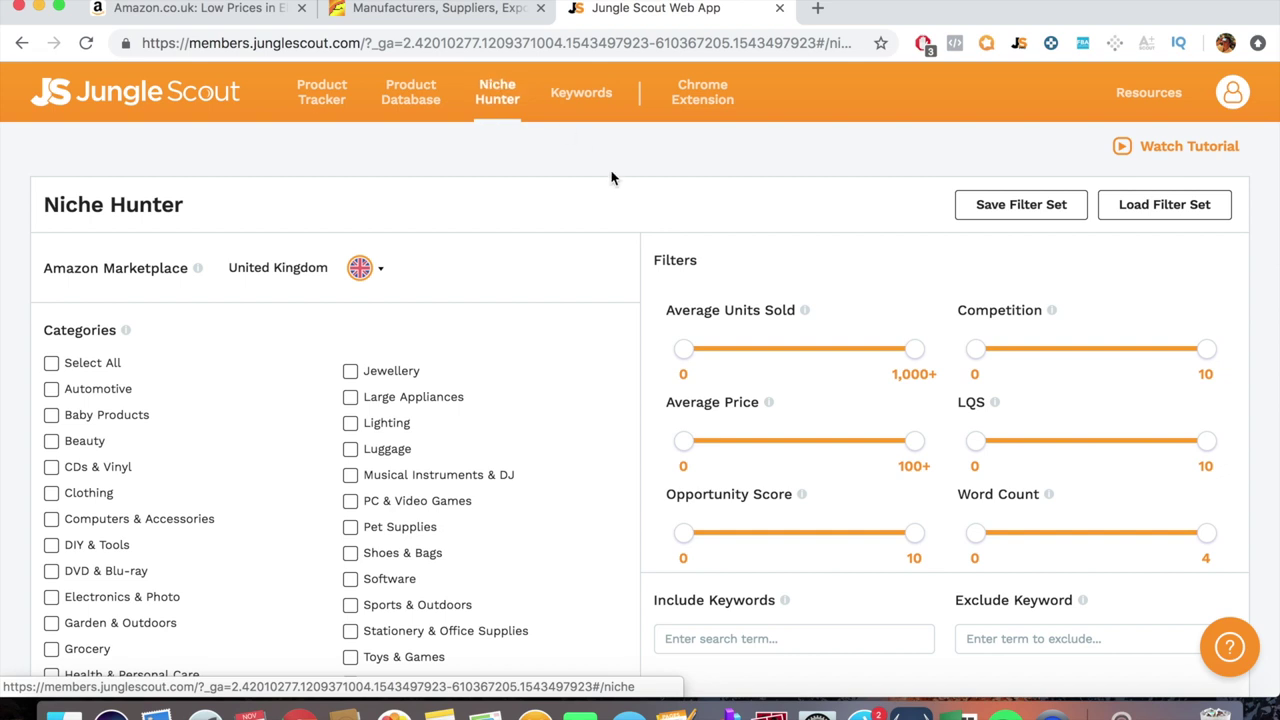
Step: Select the Home & Kitchen category for the United Kingdom niche search
scroll(472, 188, "down", 3)
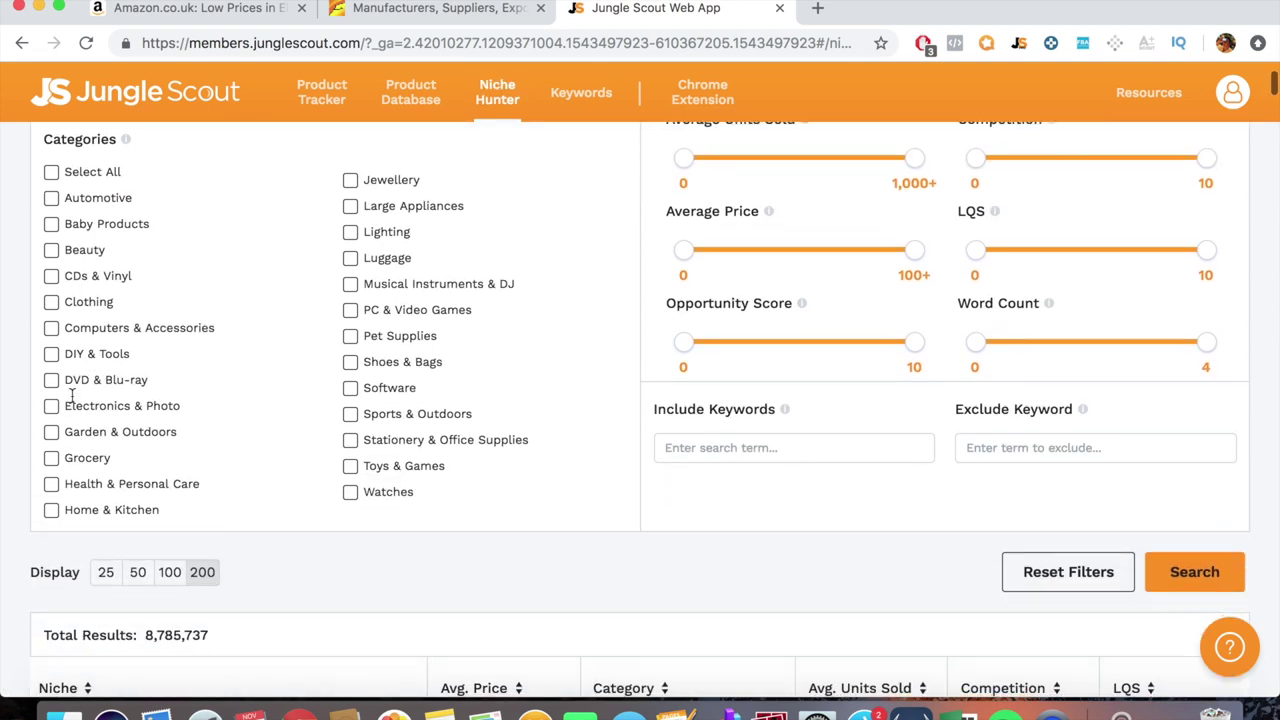
scroll(124, 333, "up", 1)
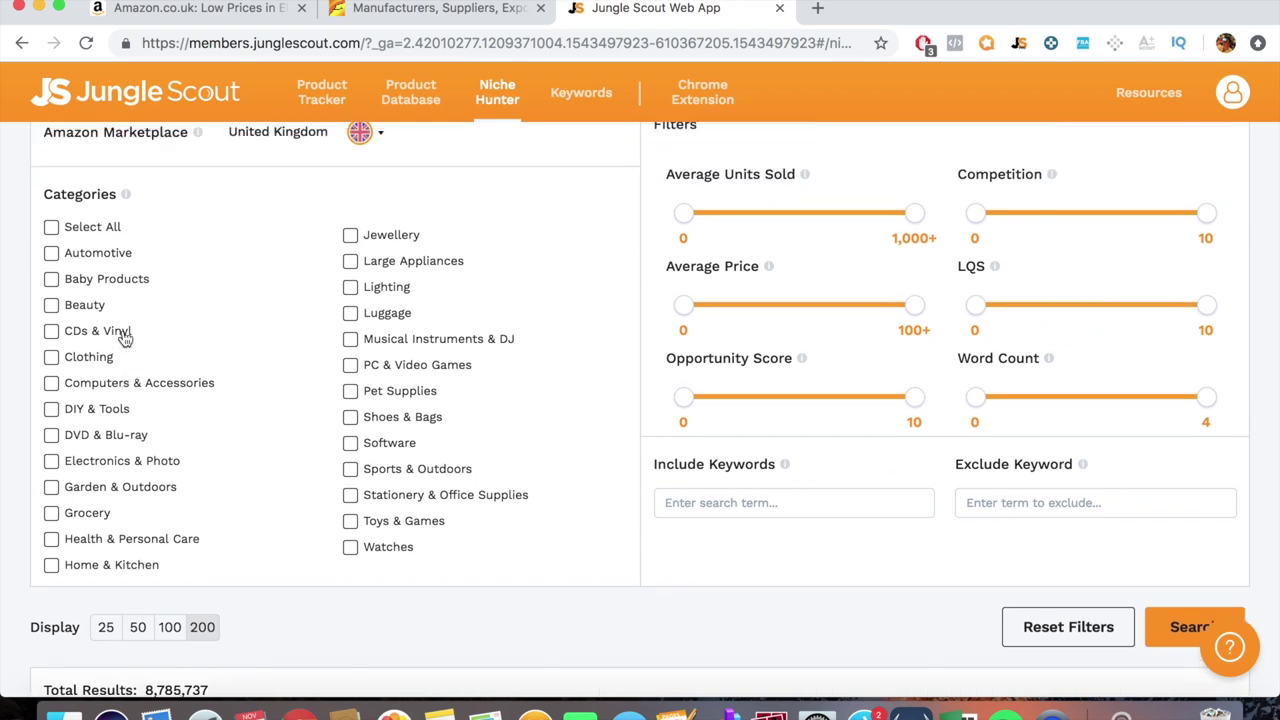
scroll(71, 385, "up", 1)
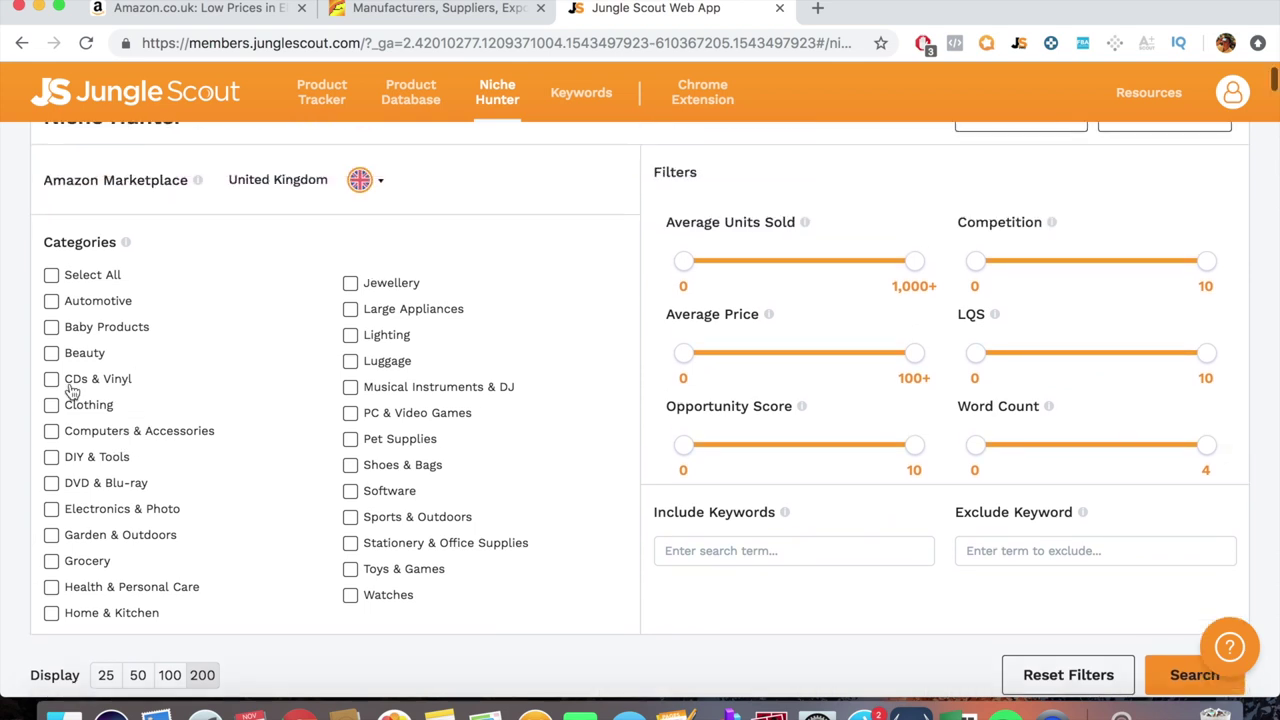
scroll(72, 390, "down", 1)
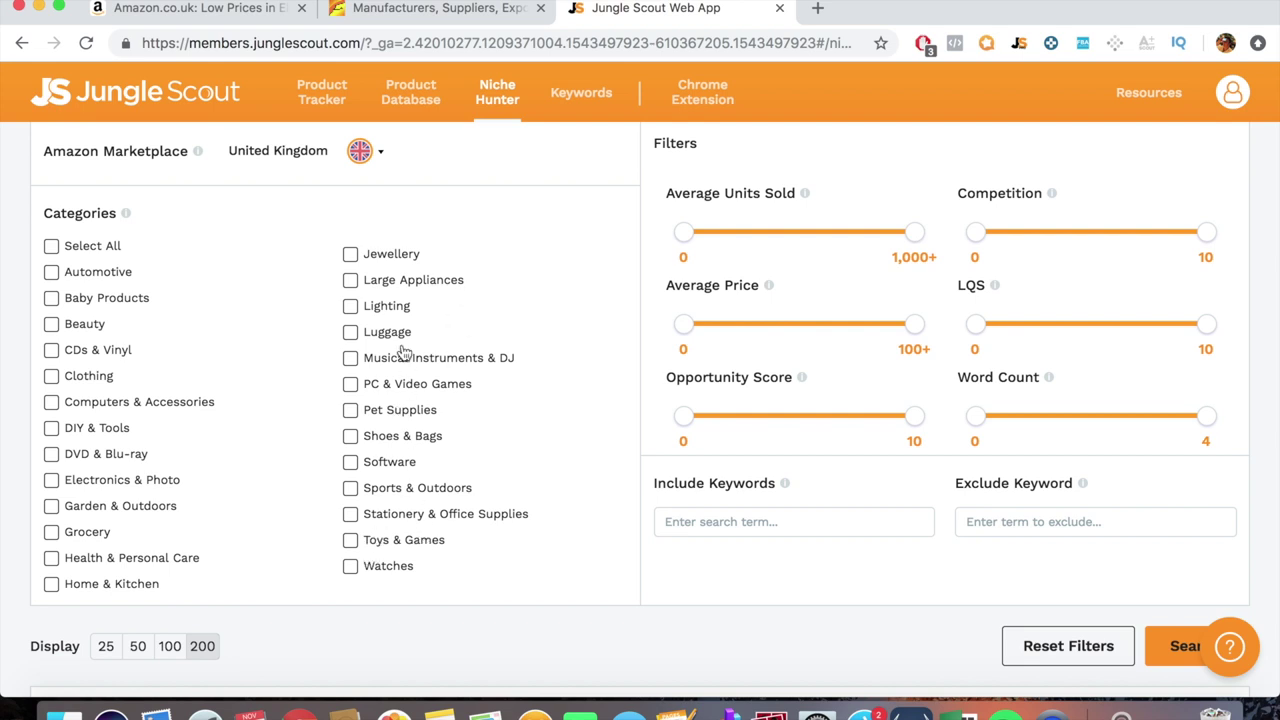
left_click(80, 585)
scroll(575, 606, "up", 2)
scroll(577, 615, "down", 3)
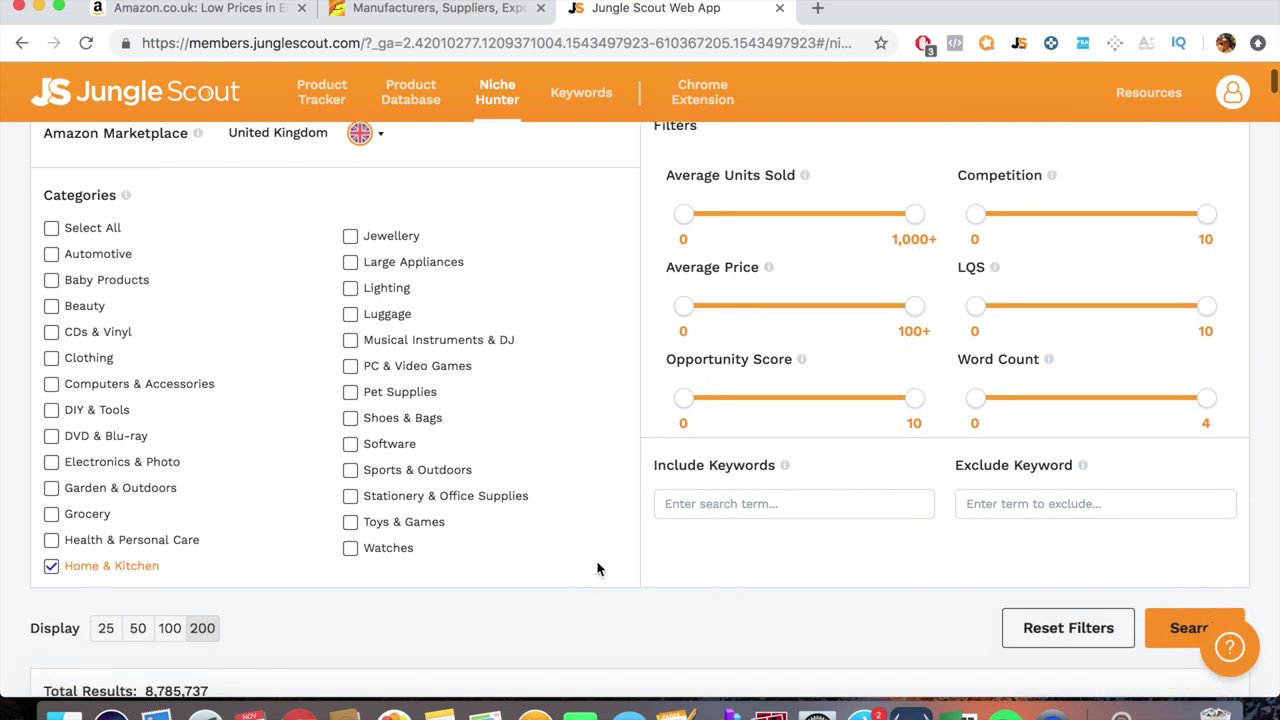
scroll(600, 566, "up", 4)
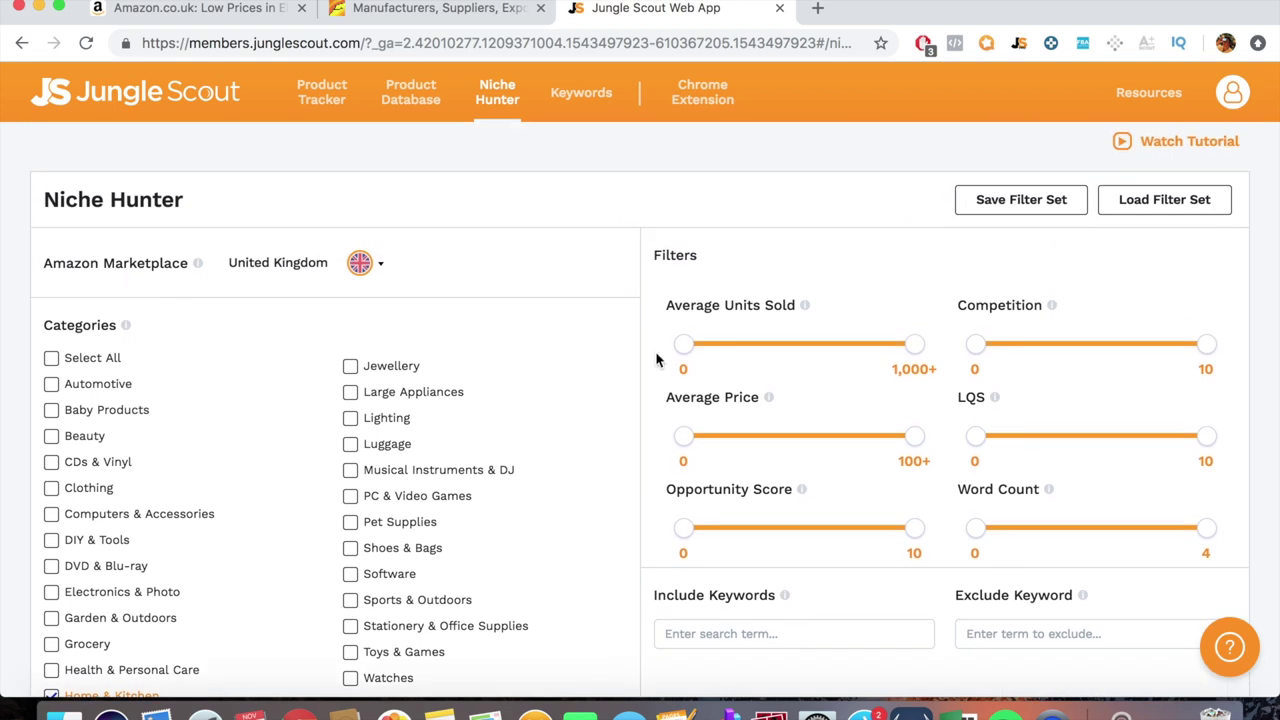
Step: Set the Average Units Sold filter to a range of 100 to 463
scroll(643, 271, "down", 1)
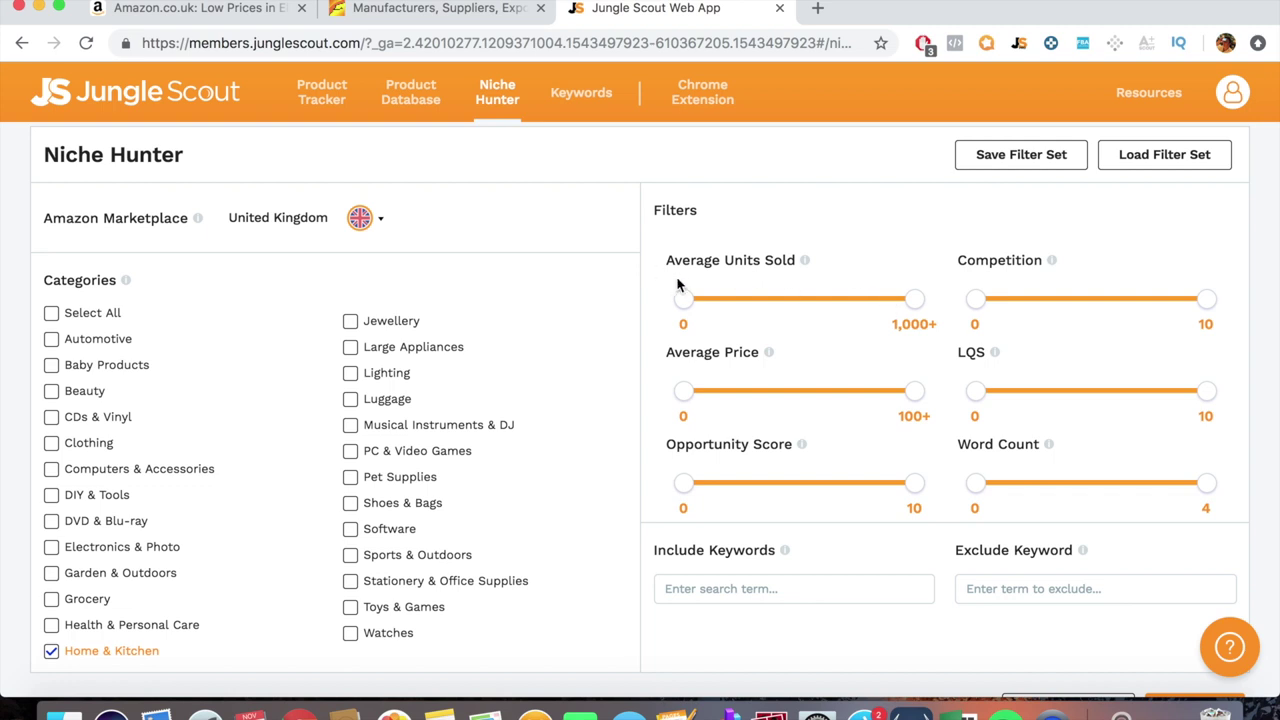
scroll(677, 285, "up", 1)
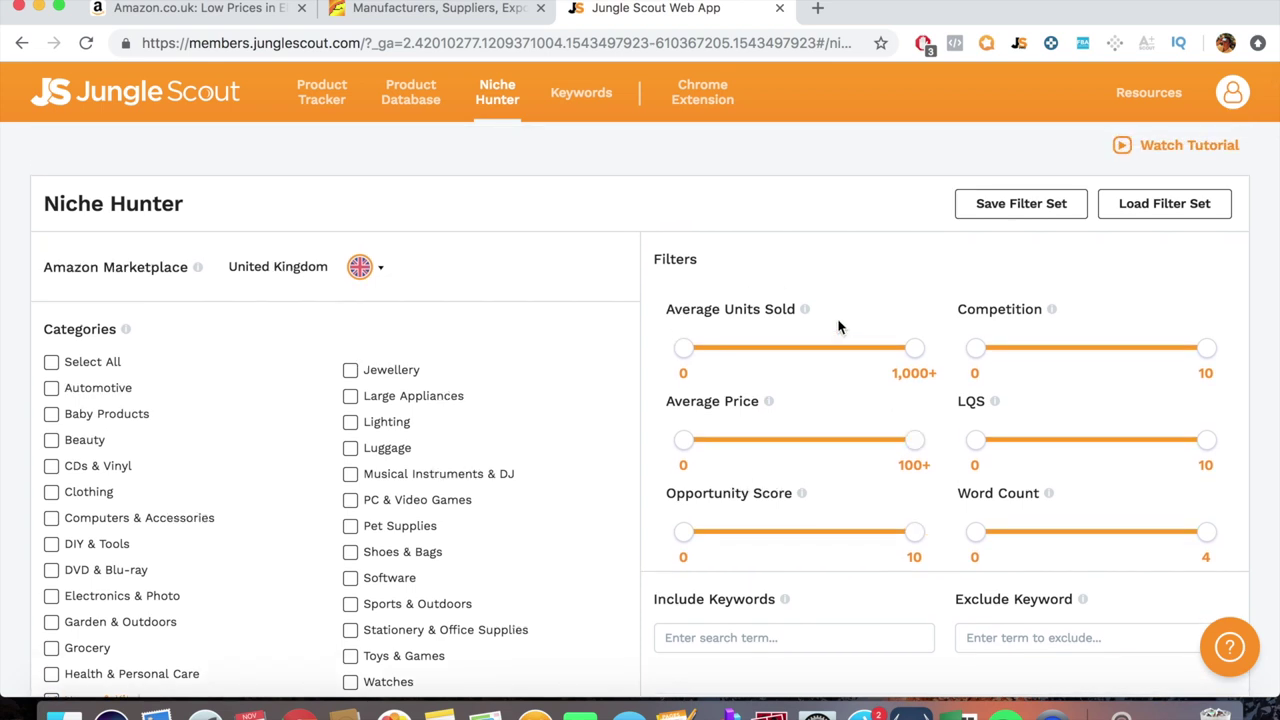
mouse_move(685, 350)
left_mouse_down()
mouse_move(734, 356)
mouse_move(709, 357)
left_mouse_up()
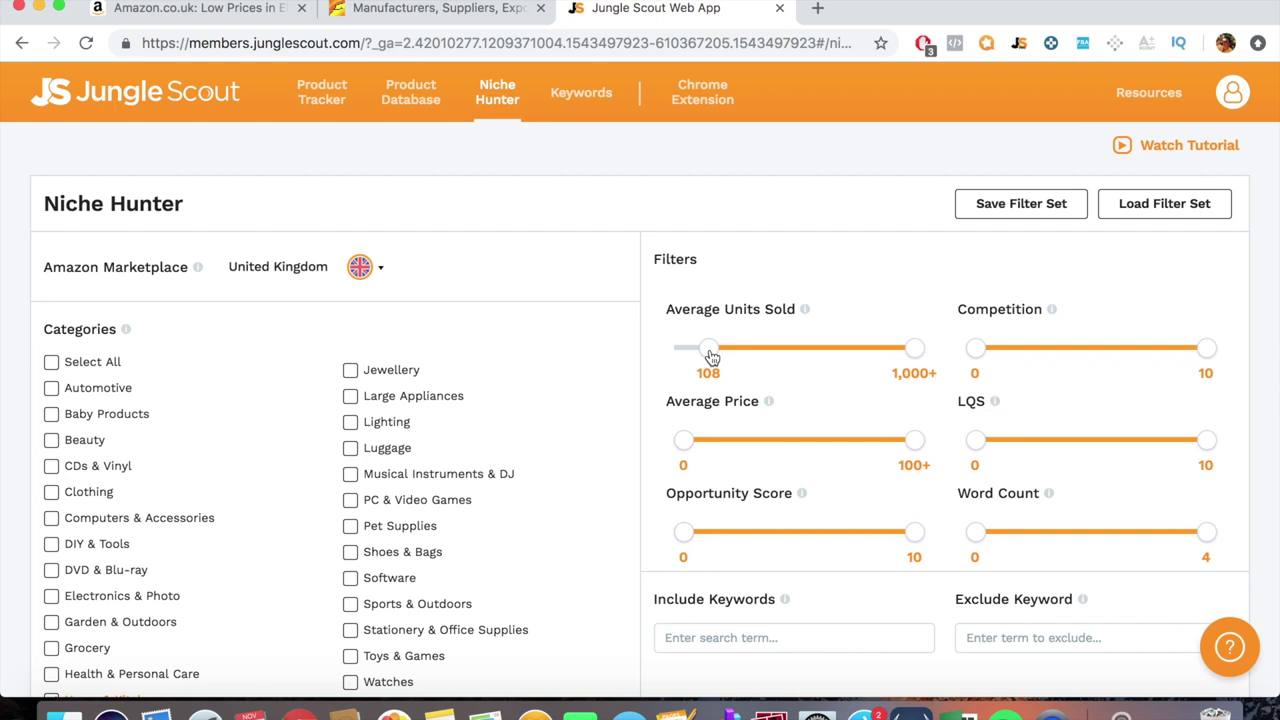
left_click_drag(711, 357, 710, 354)
left_click_drag(912, 348, 792, 349)
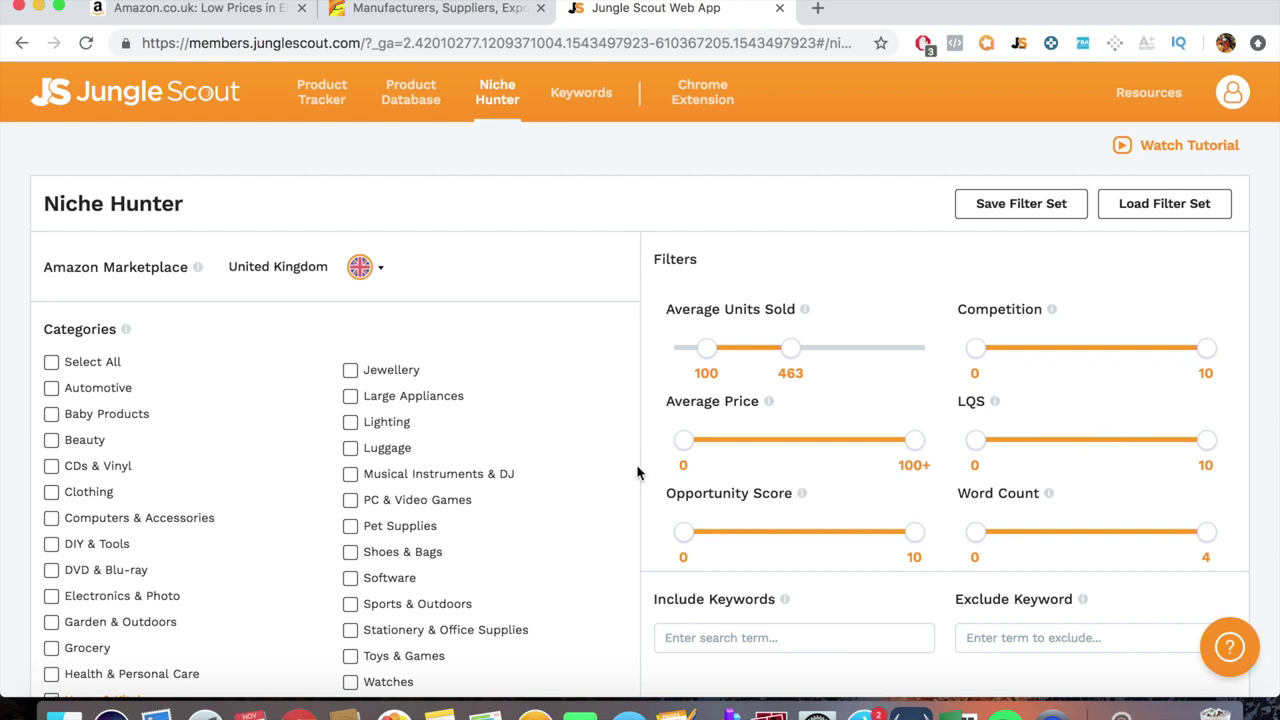
Step: Set the Average Price filter to 10 to 35 and the minimum Opportunity Score to 8
left_click(693, 444)
left_click_drag(697, 452, 708, 446)
left_click_drag(912, 442, 765, 449)
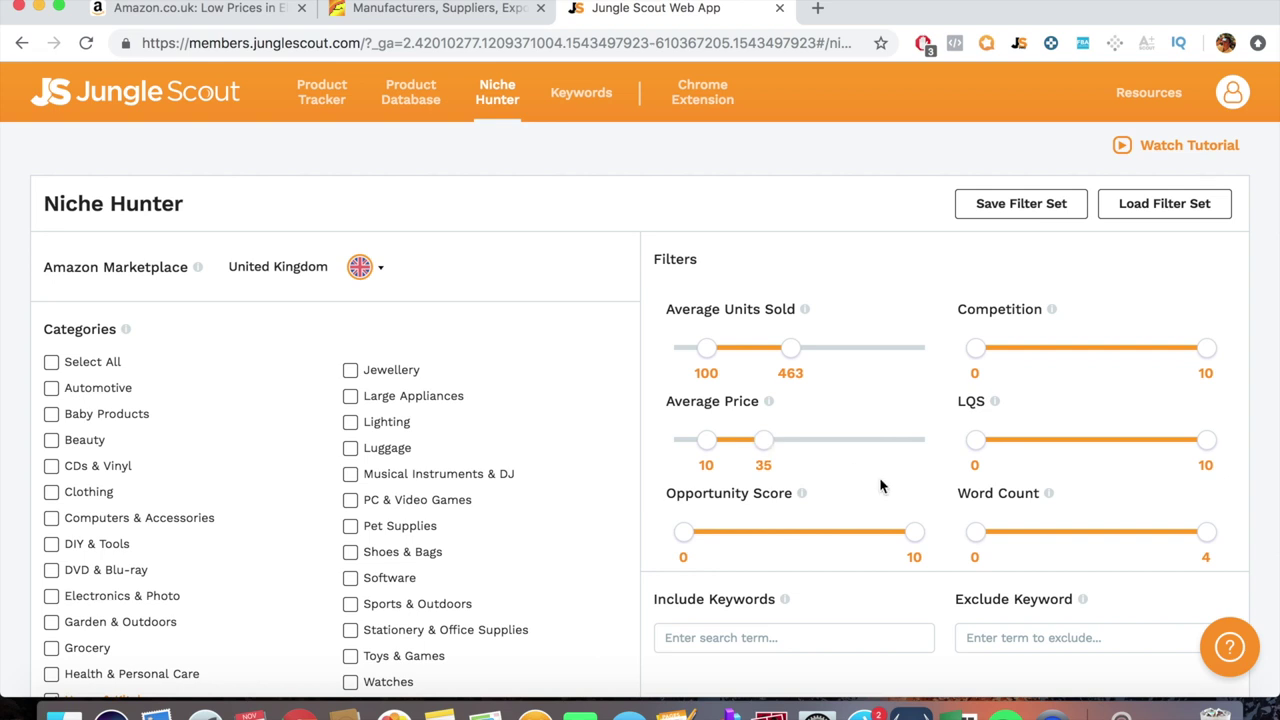
scroll(900, 490, "down", 1)
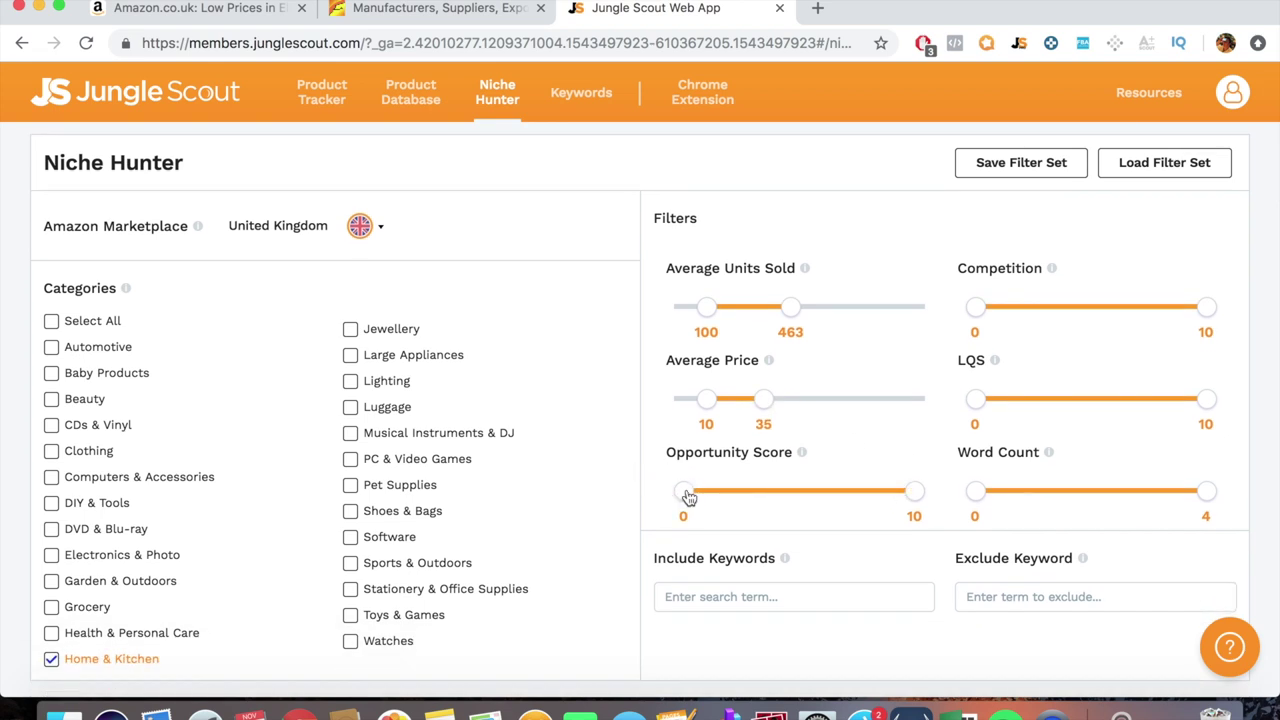
left_click_drag(693, 499, 877, 492)
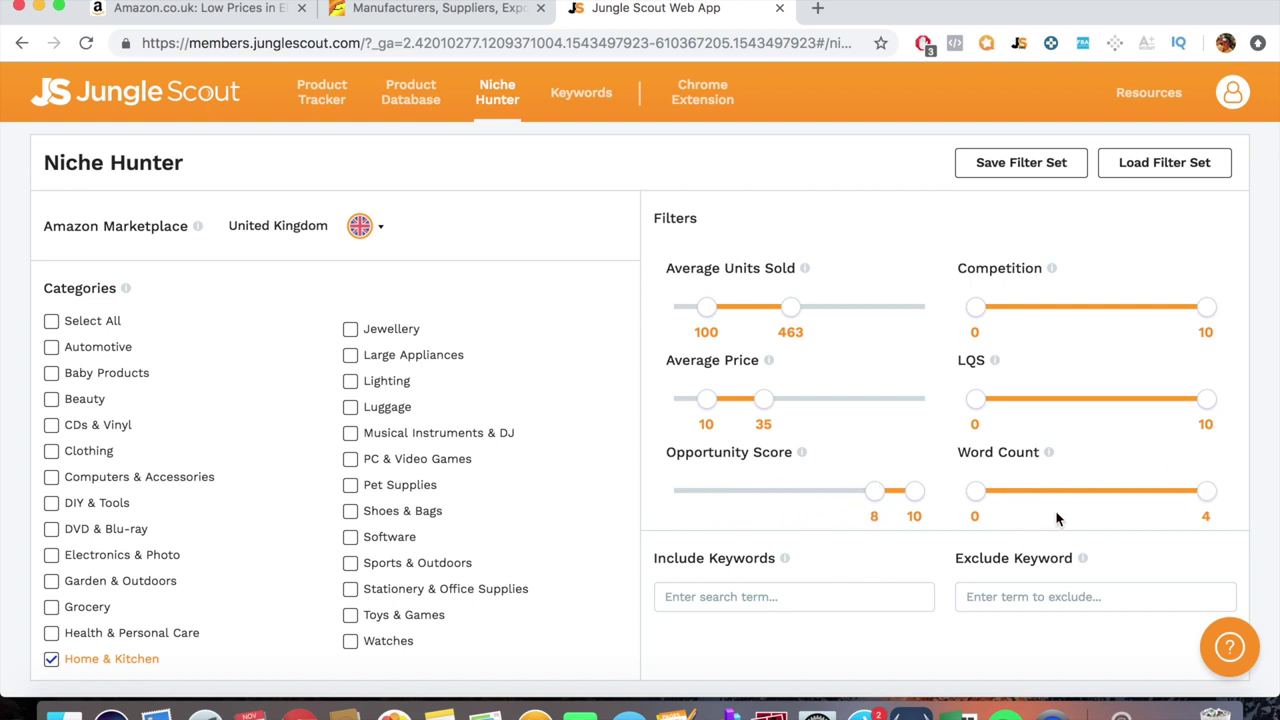
Step: Run the niche search with the chosen category and filters and look over the first results
scroll(925, 564, "down", 2)
scroll(925, 564, "down", 1)
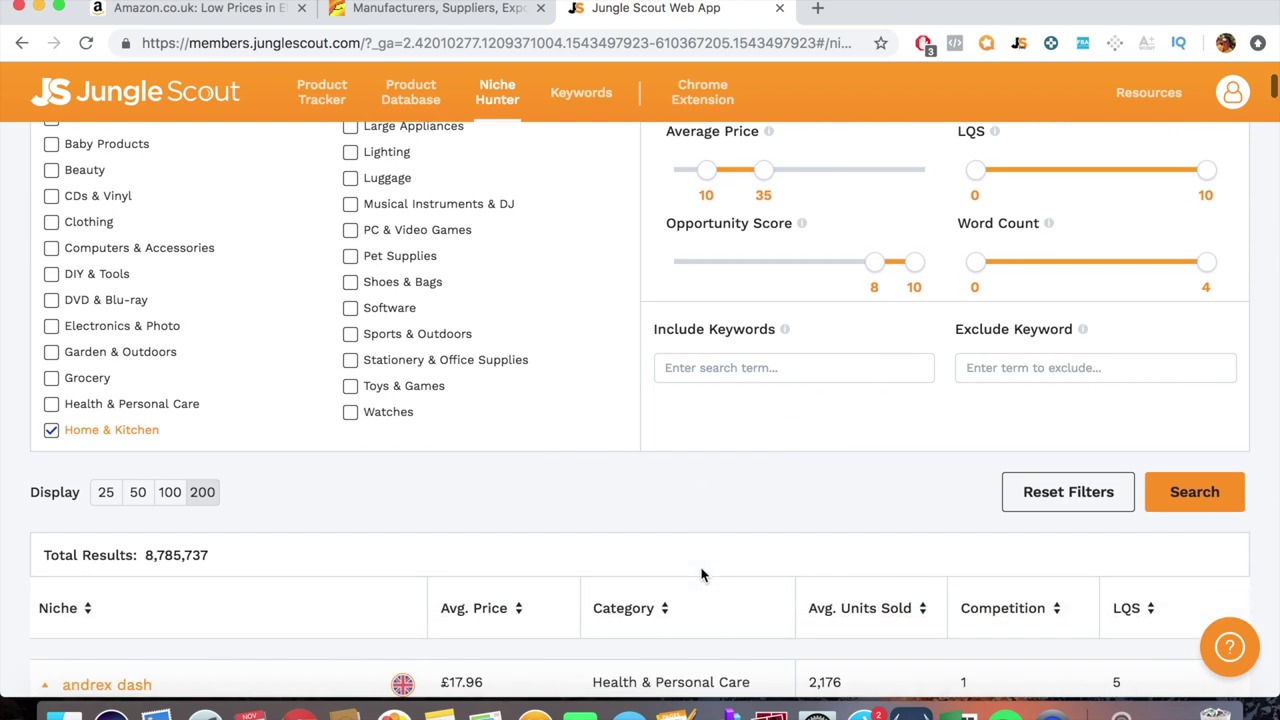
scroll(701, 574, "up", 2)
scroll(763, 546, "down", 1)
scroll(760, 547, "up", 1)
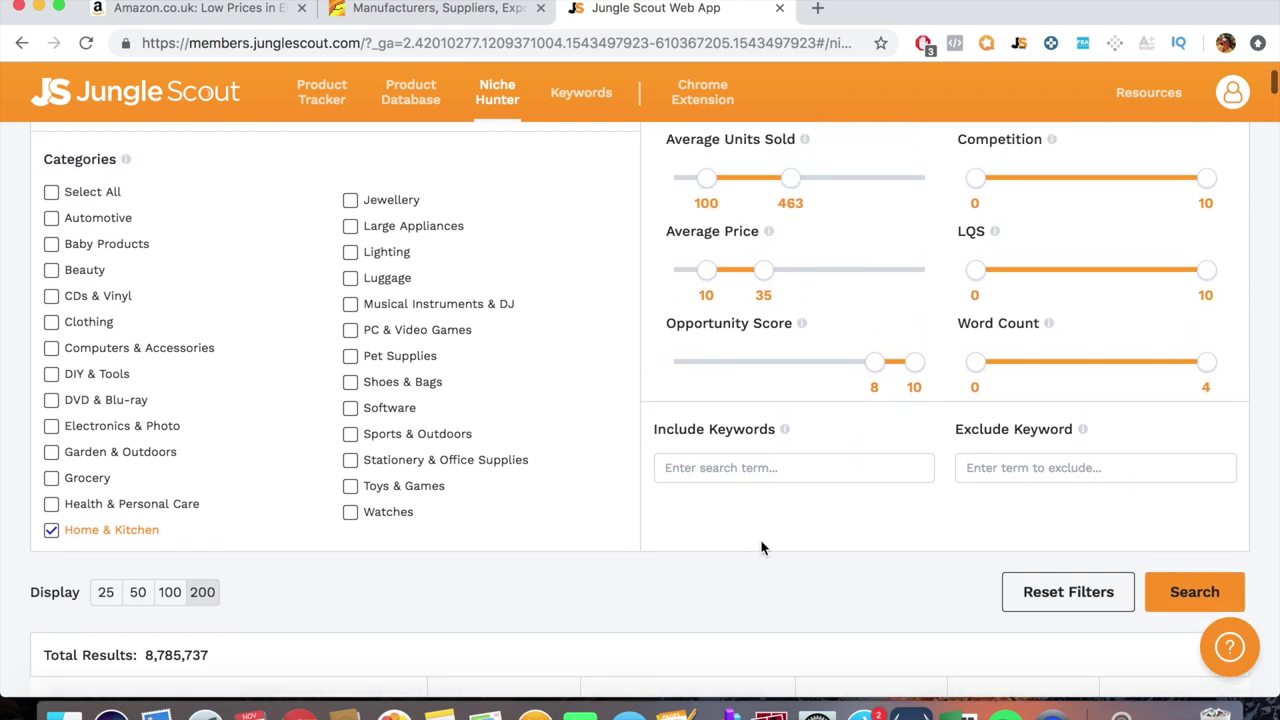
scroll(695, 560, "down", 1)
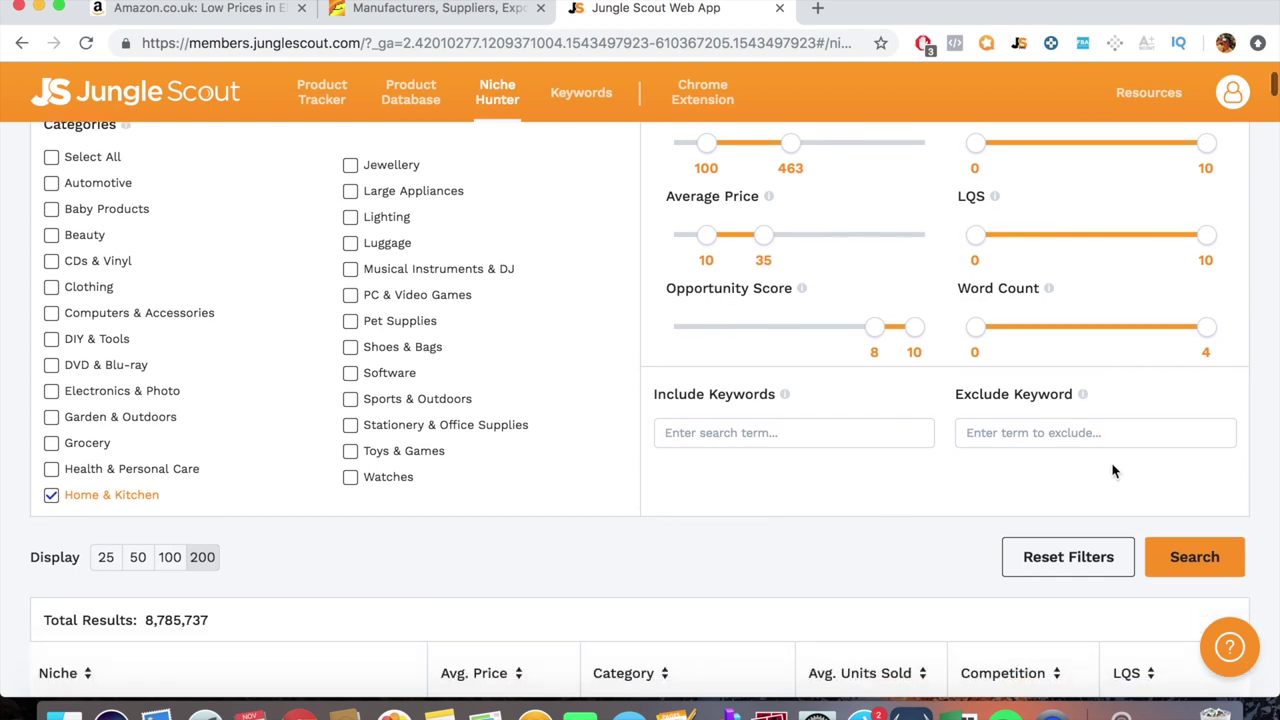
left_click(1184, 560)
scroll(170, 617, "down", 10)
scroll(193, 482, "up", 2)
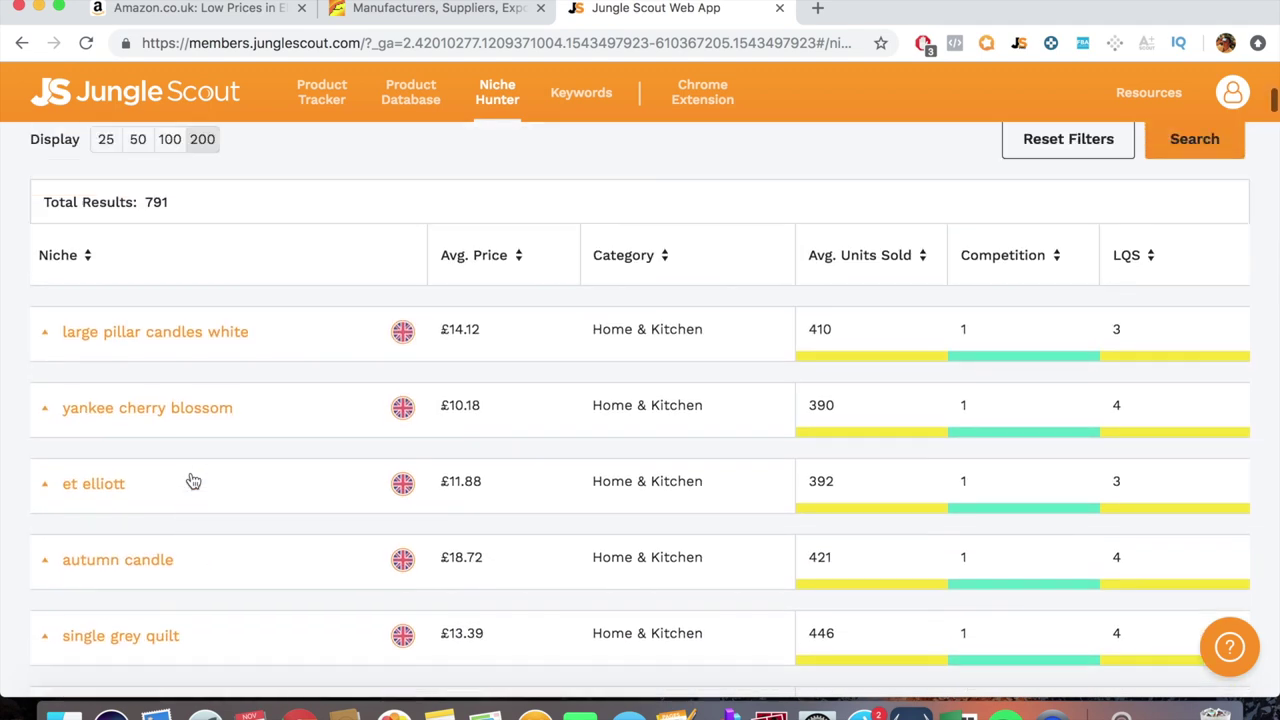
scroll(193, 482, "up", 1)
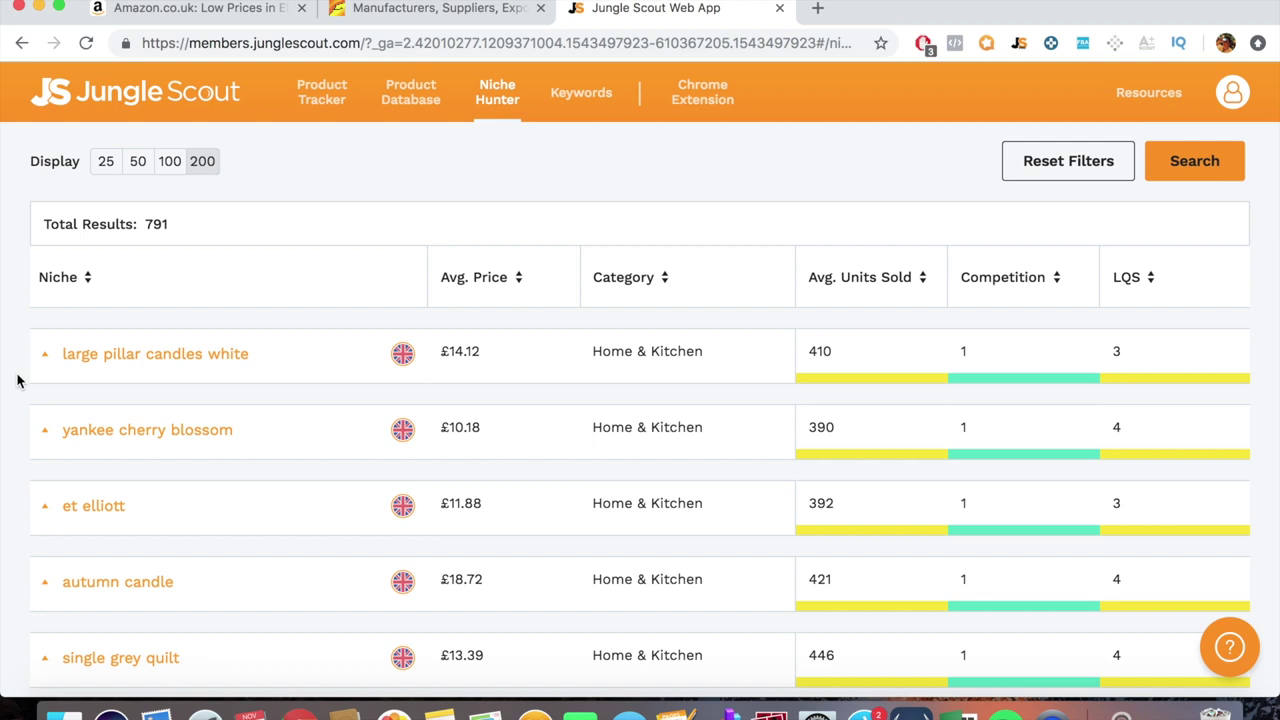
scroll(17, 380, "up", 8)
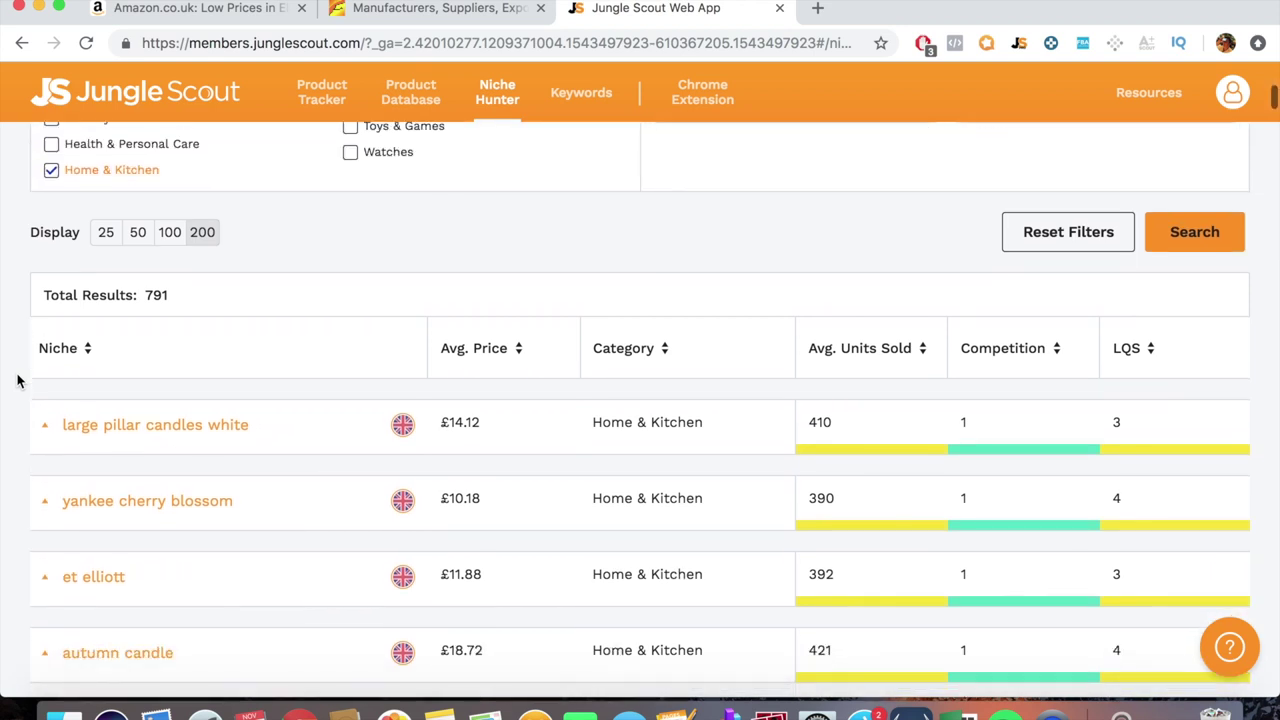
Step: Expand the "large pillar candles white" niche, examine its top products' prices, sales, revenue and competition, and collapse it again
scroll(17, 394, "down", 10)
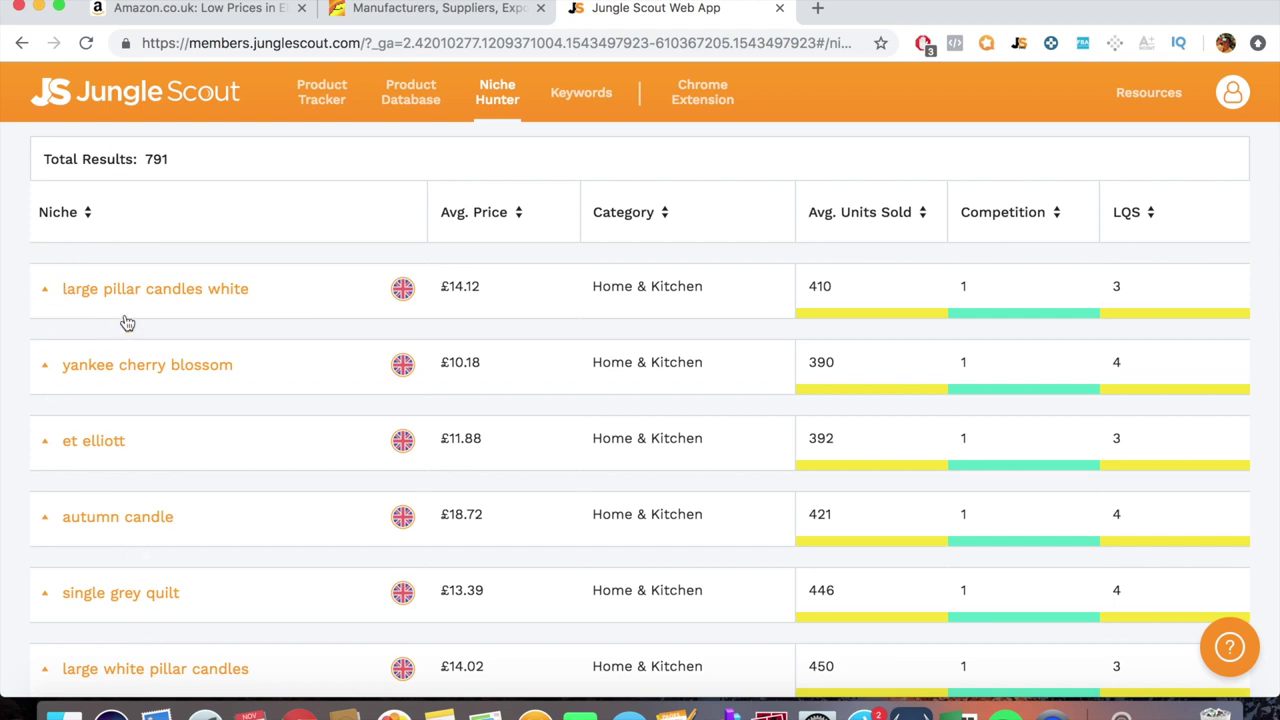
left_click(60, 300)
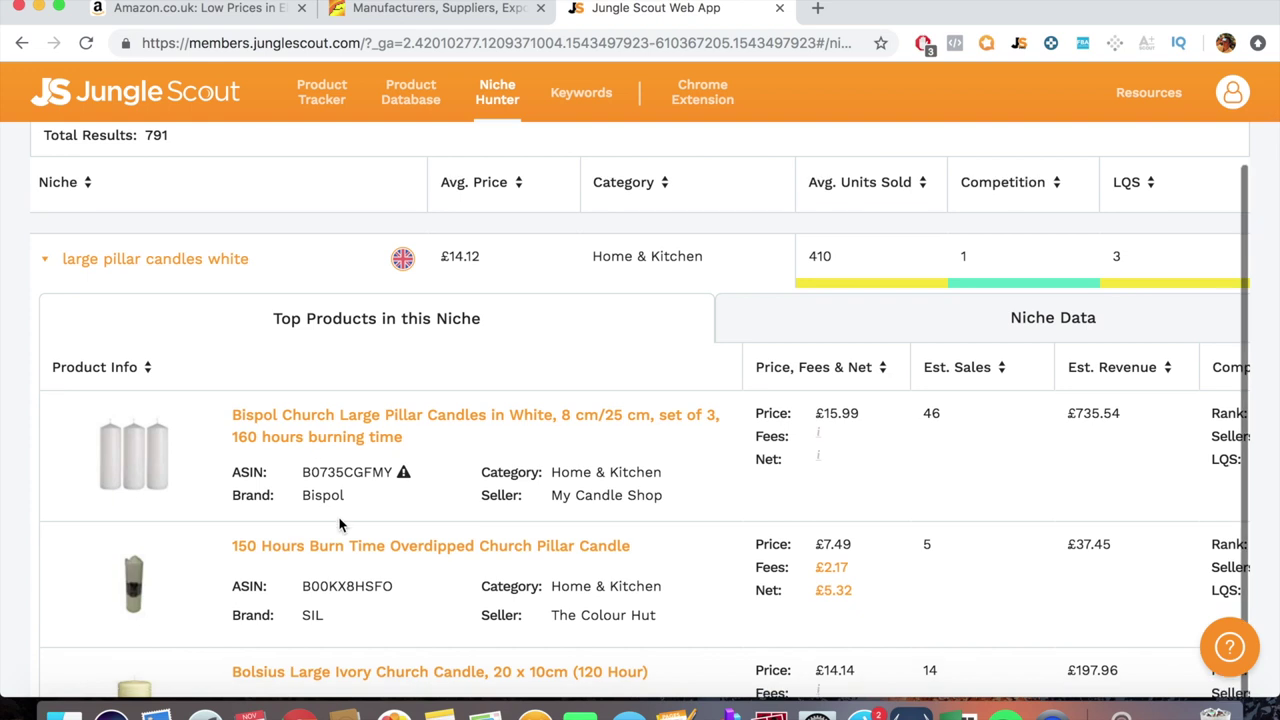
scroll(340, 525, "down", 2)
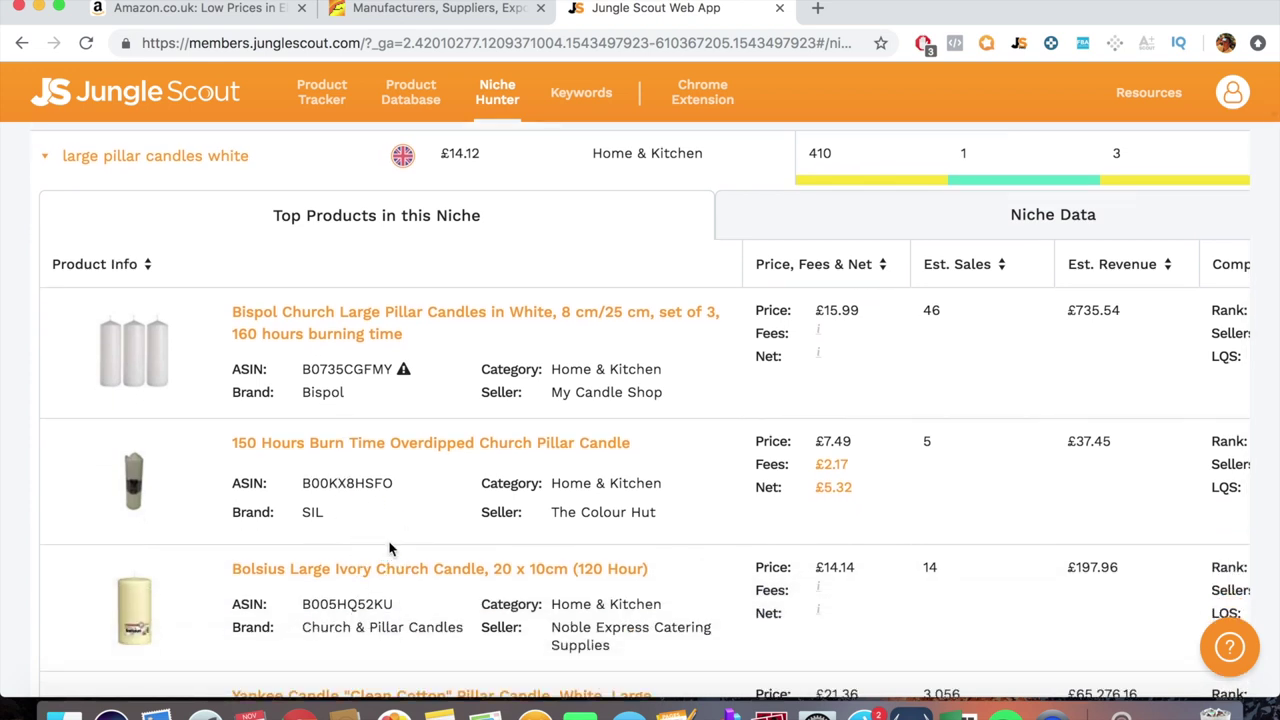
scroll(390, 548, "down", 5)
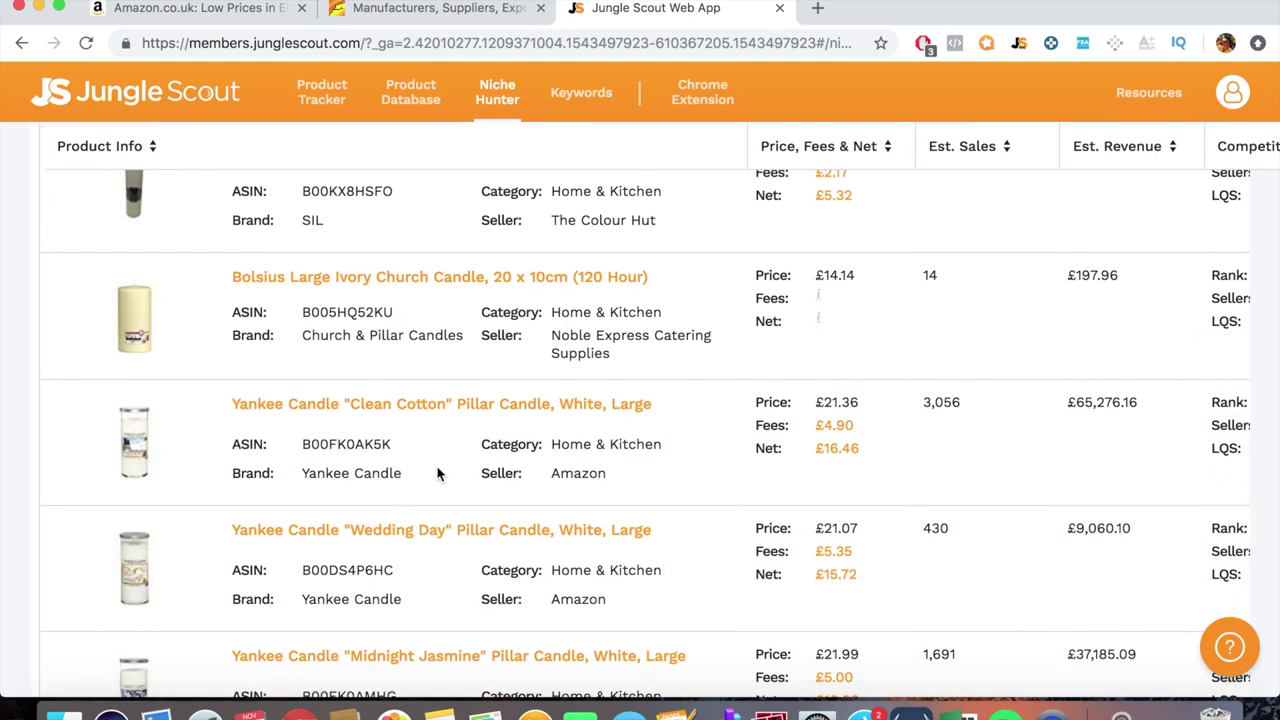
scroll(437, 474, "up", 3)
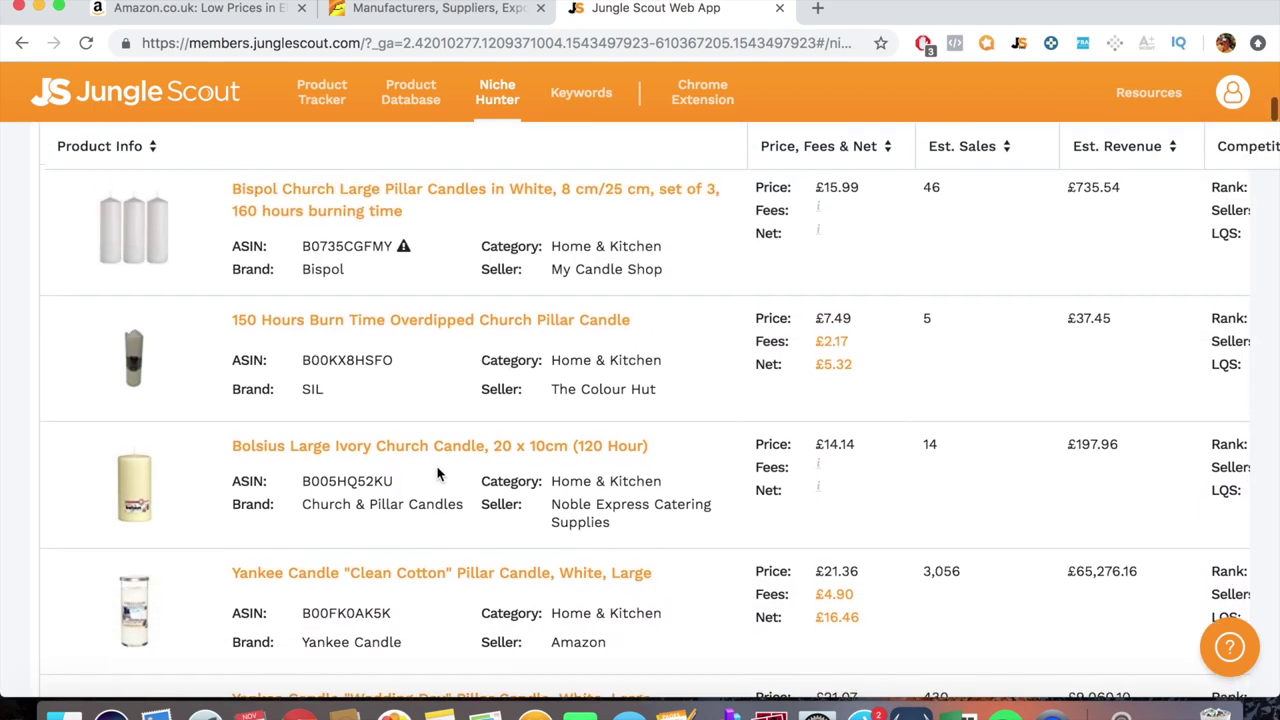
scroll(437, 474, "up", 2)
scroll(680, 420, "right", 3)
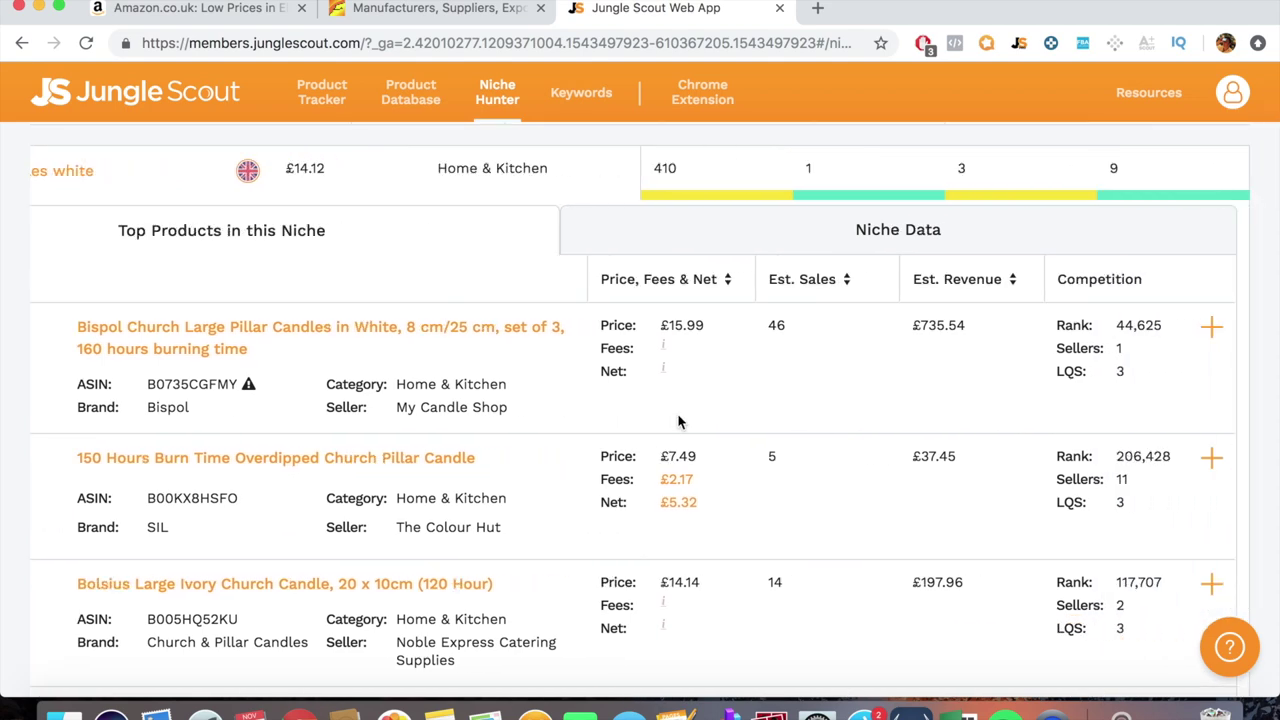
scroll(678, 422, "left", 3)
scroll(700, 417, "right", 3)
scroll(1034, 369, "up", 2)
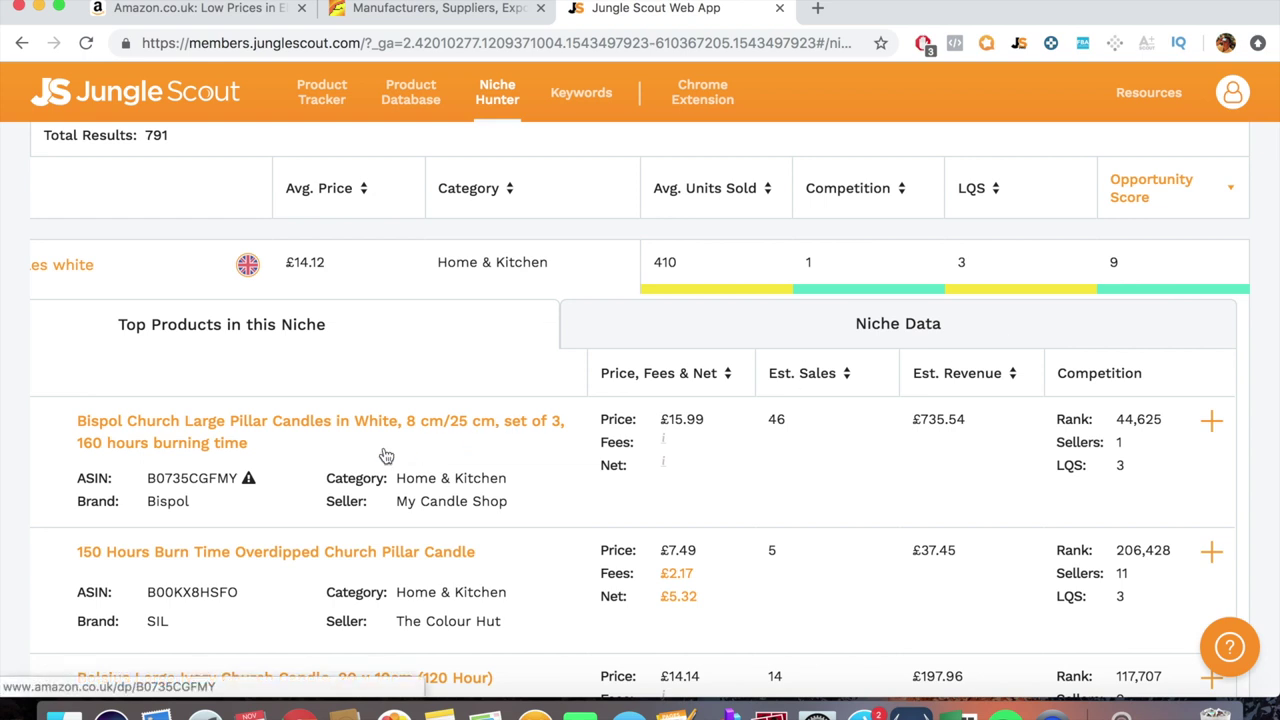
scroll(386, 456, "left", 3)
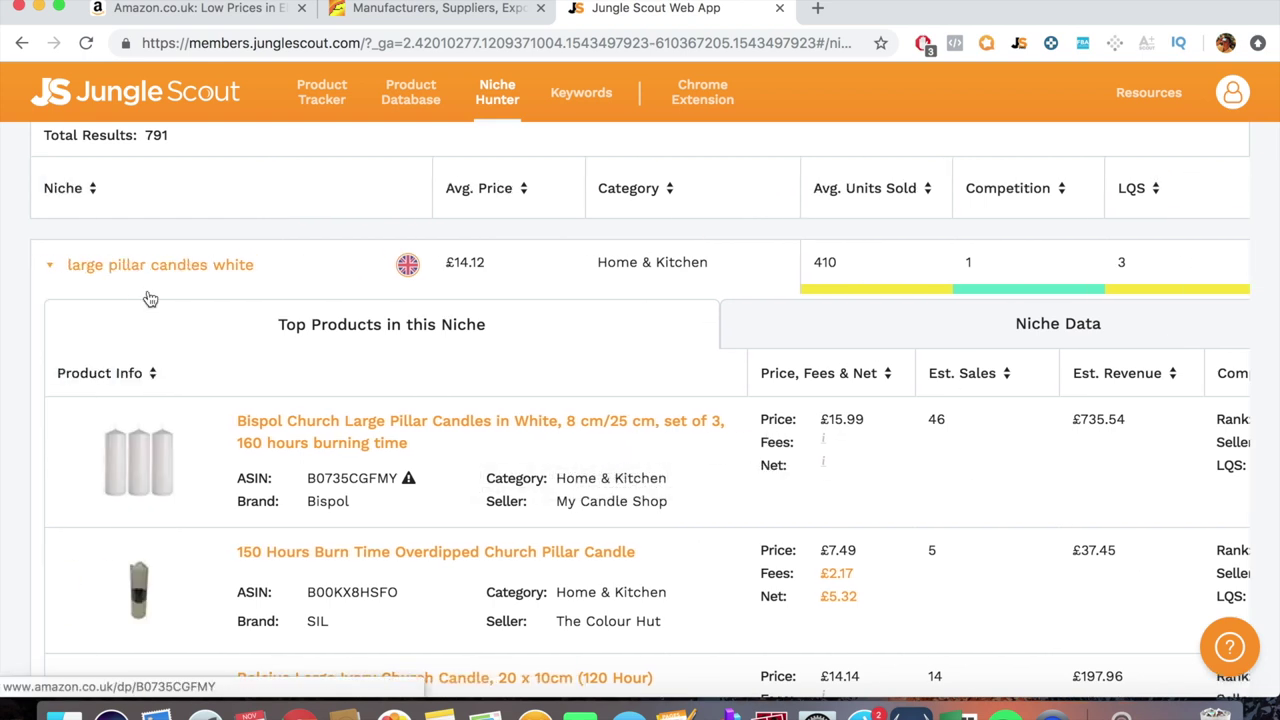
left_click(50, 266)
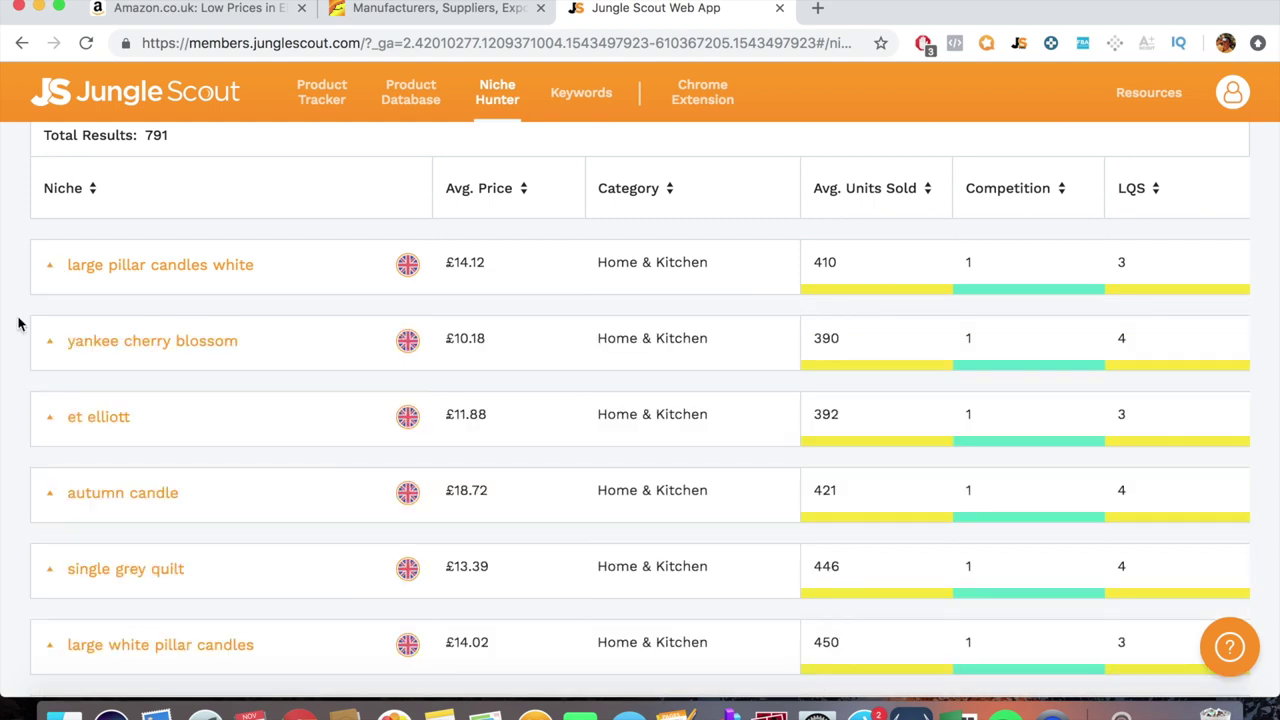
Step: Look through the Home & Kitchen niche results for further product ideas with low competition
scroll(18, 323, "down", 3)
scroll(18, 323, "down", 6)
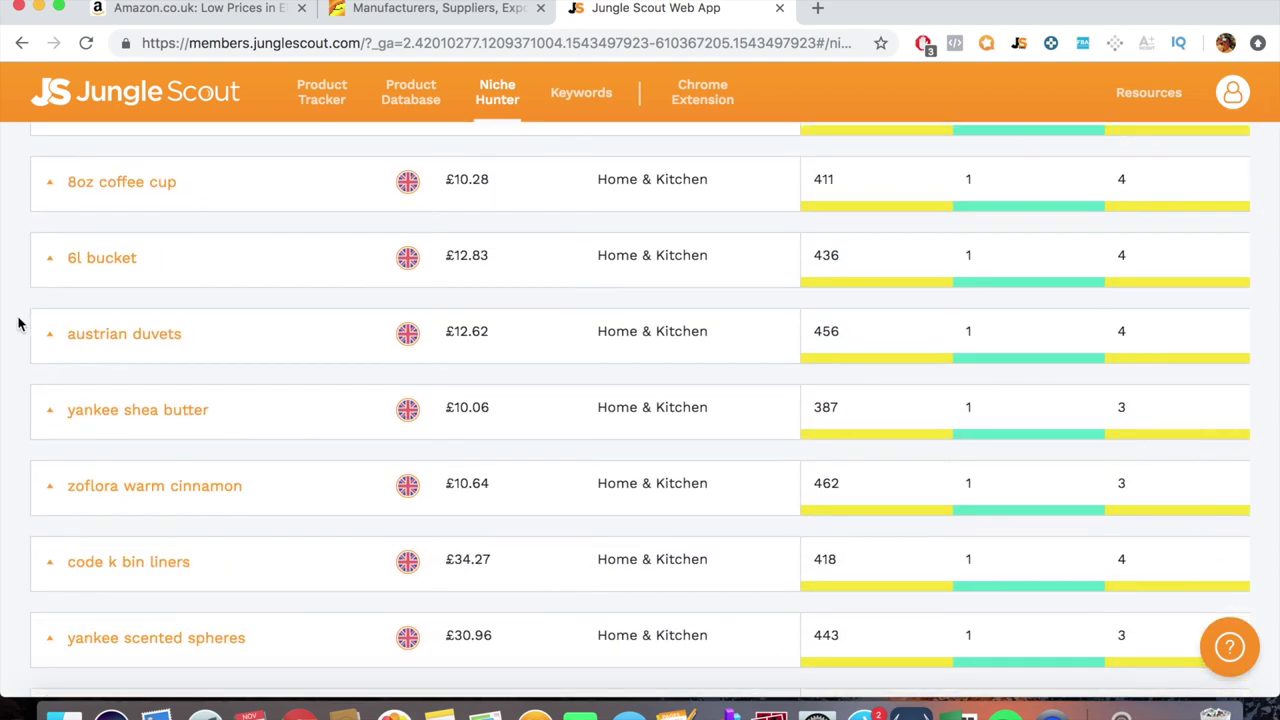
scroll(18, 323, "down", 8)
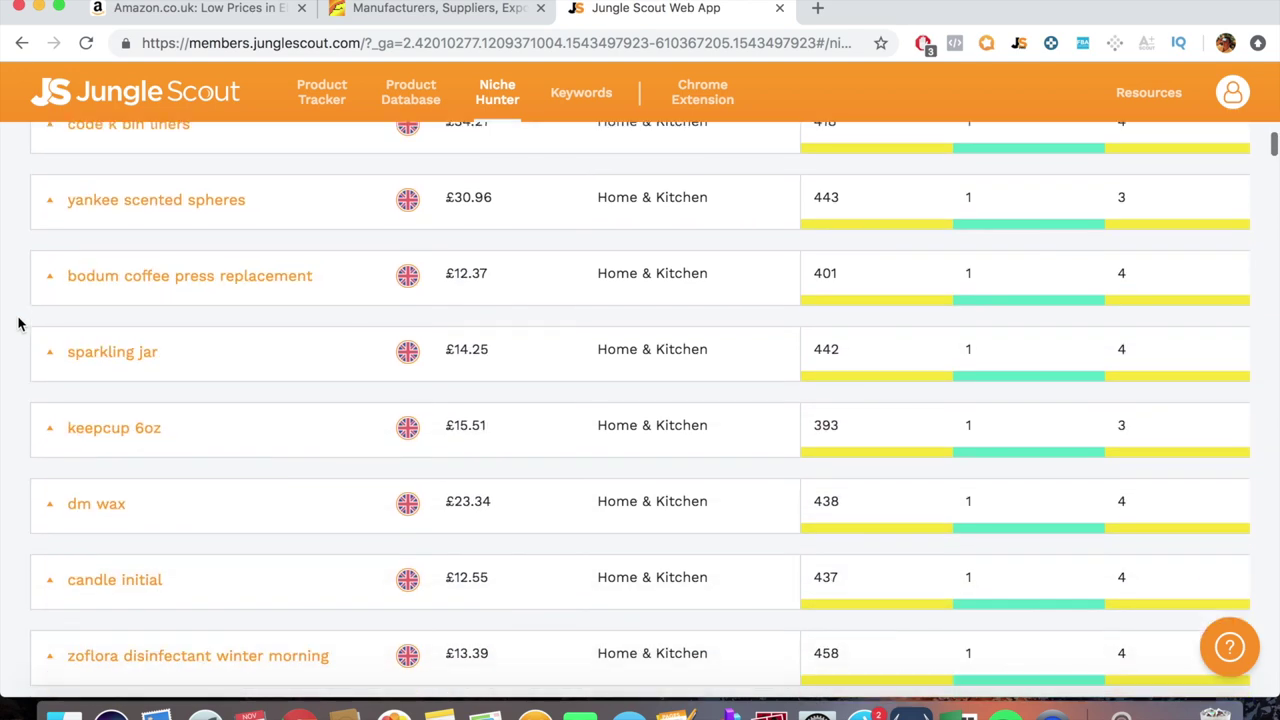
scroll(18, 323, "down", 10)
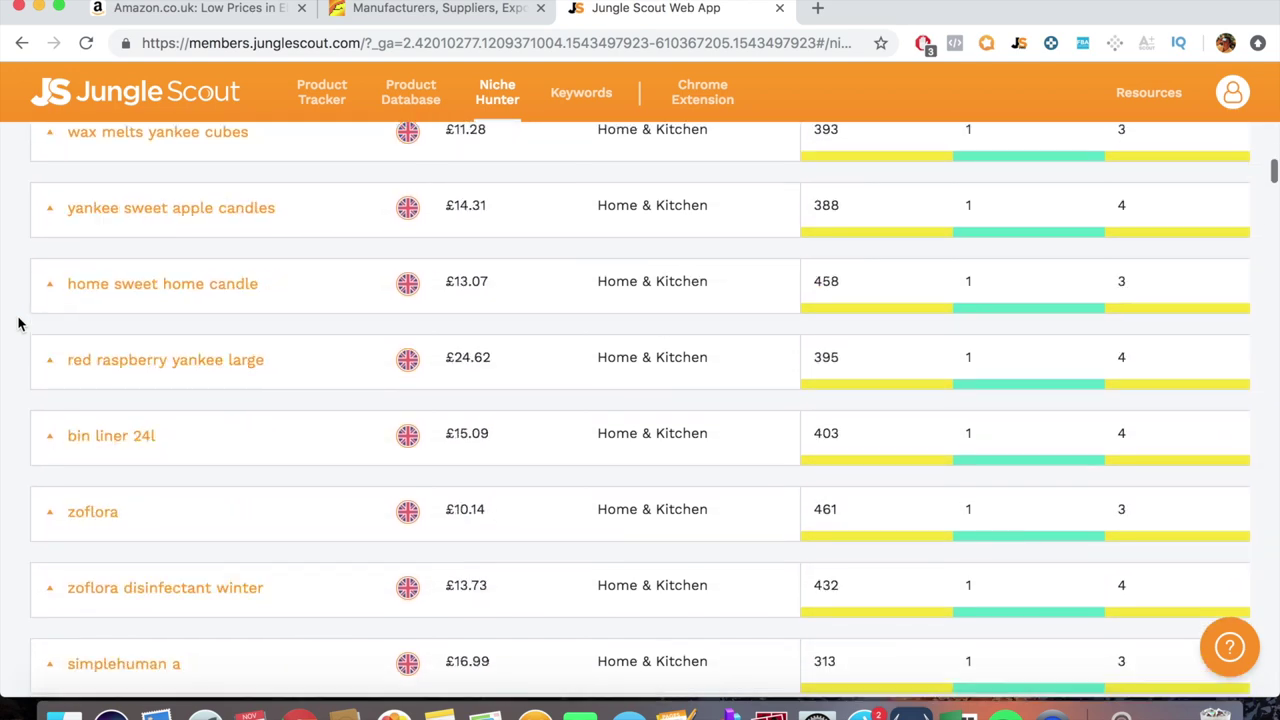
scroll(18, 323, "down", 4)
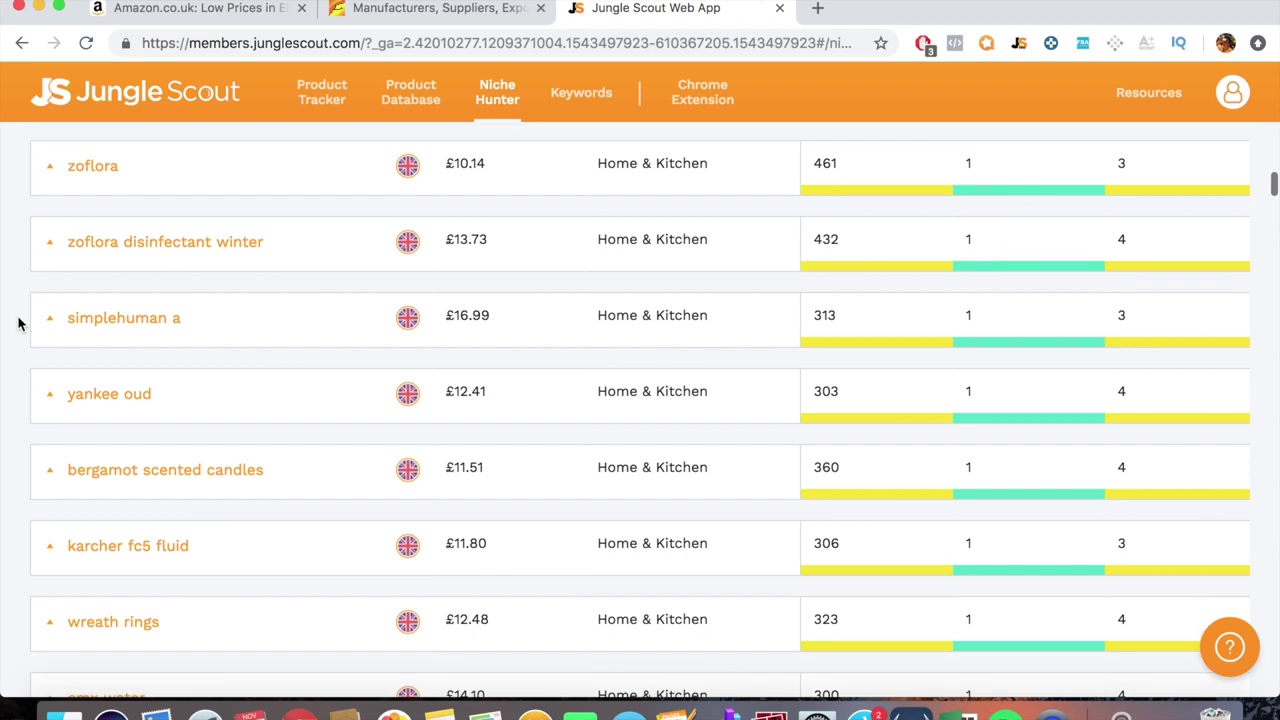
scroll(18, 323, "up", 2)
scroll(18, 323, "down", 8)
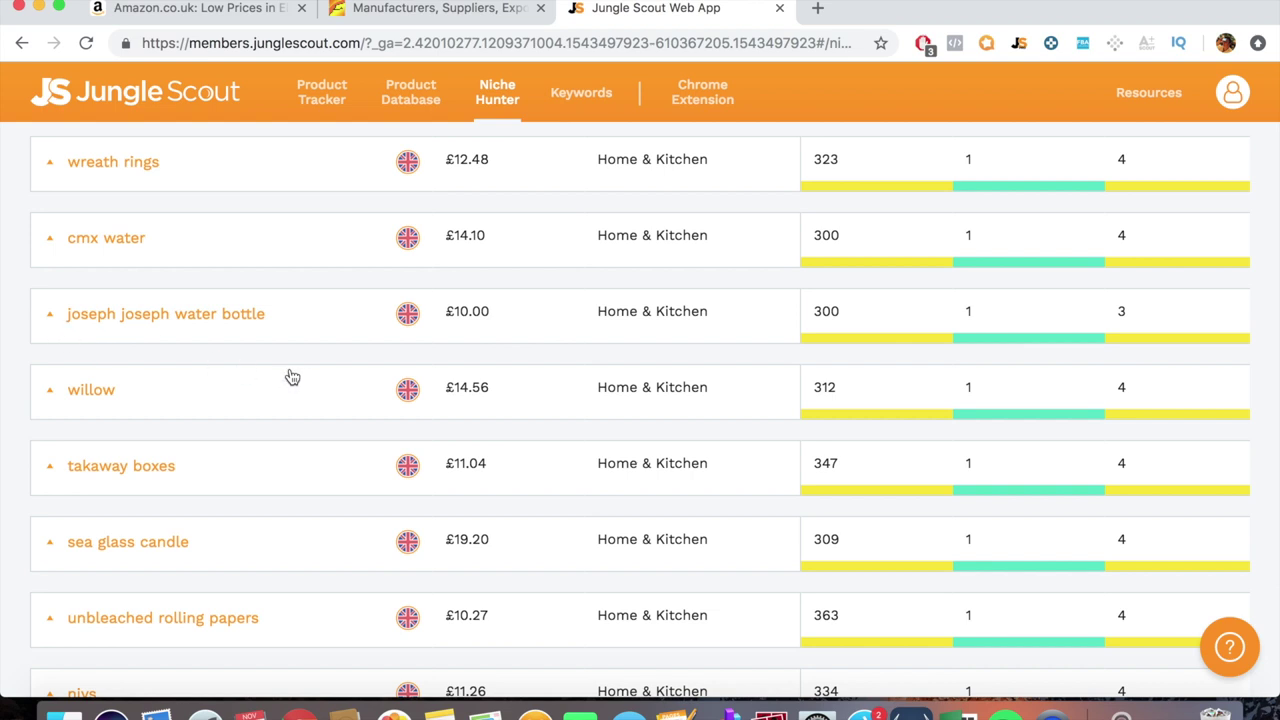
Step: Expand the "joseph joseph water bottle" niche, examine its top products' sales, revenue and competition, and collapse it again
left_click(51, 316)
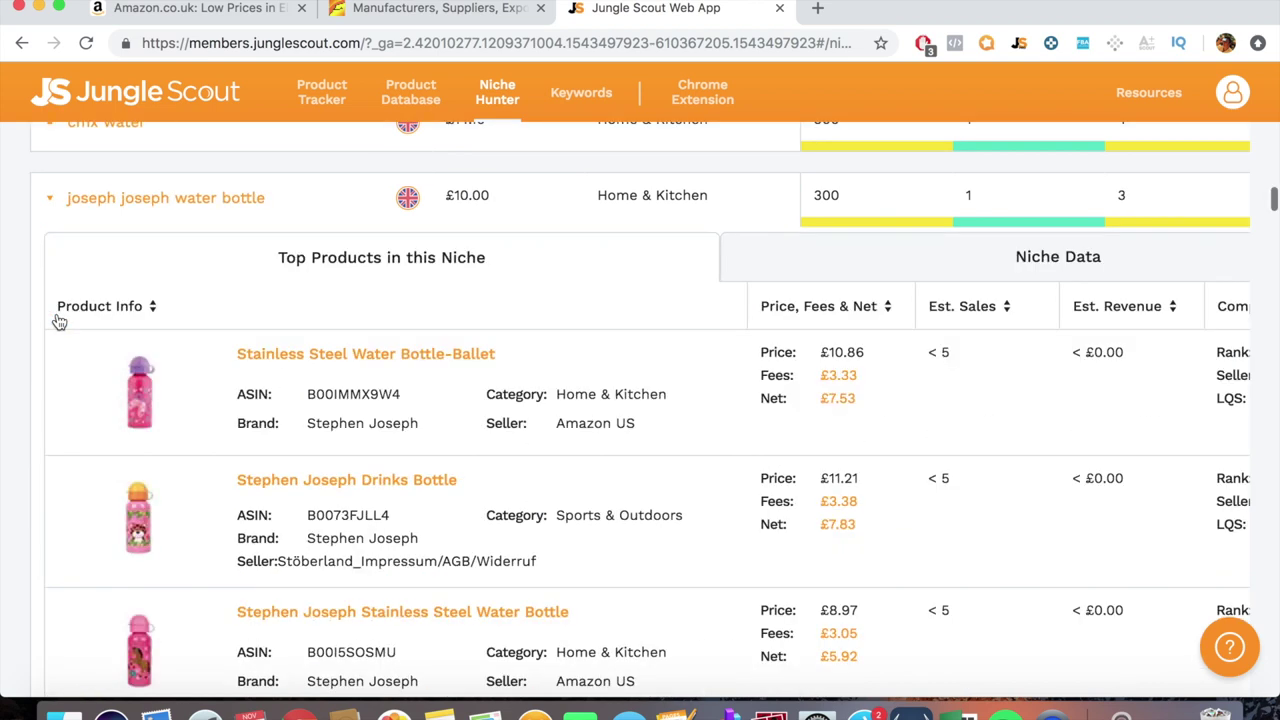
scroll(80, 405, "down", 1)
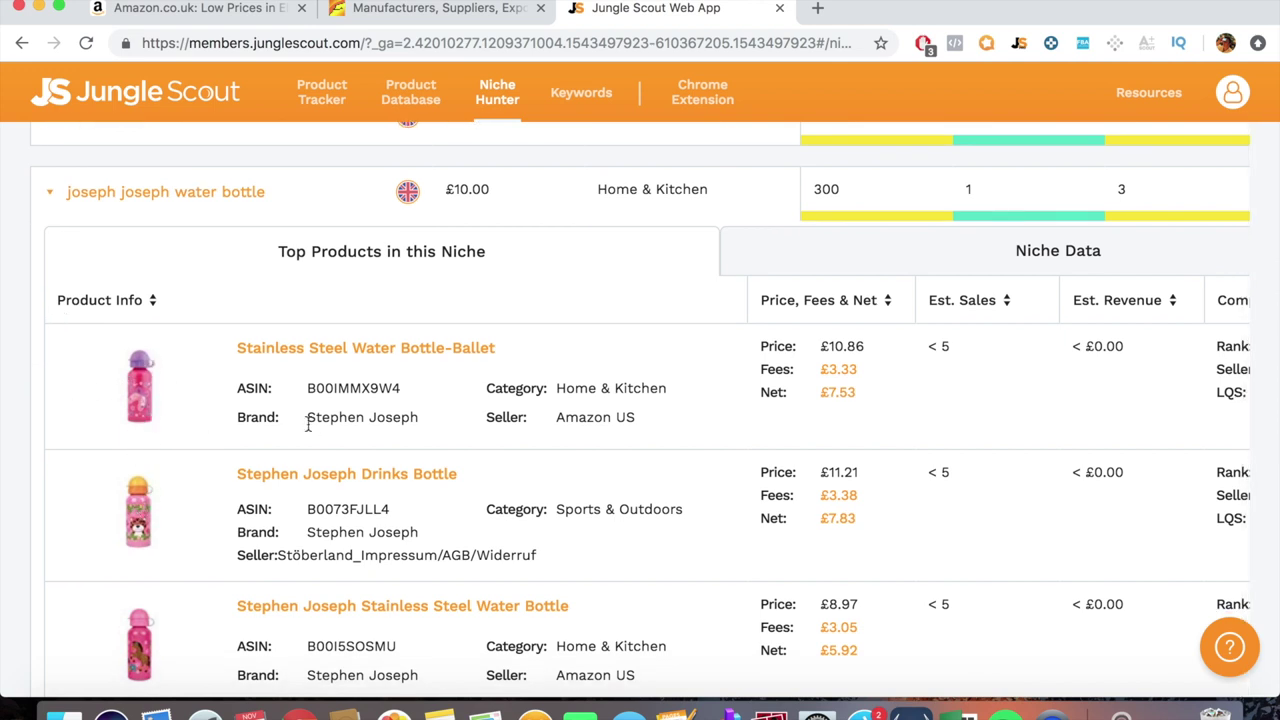
scroll(522, 408, "down", 3)
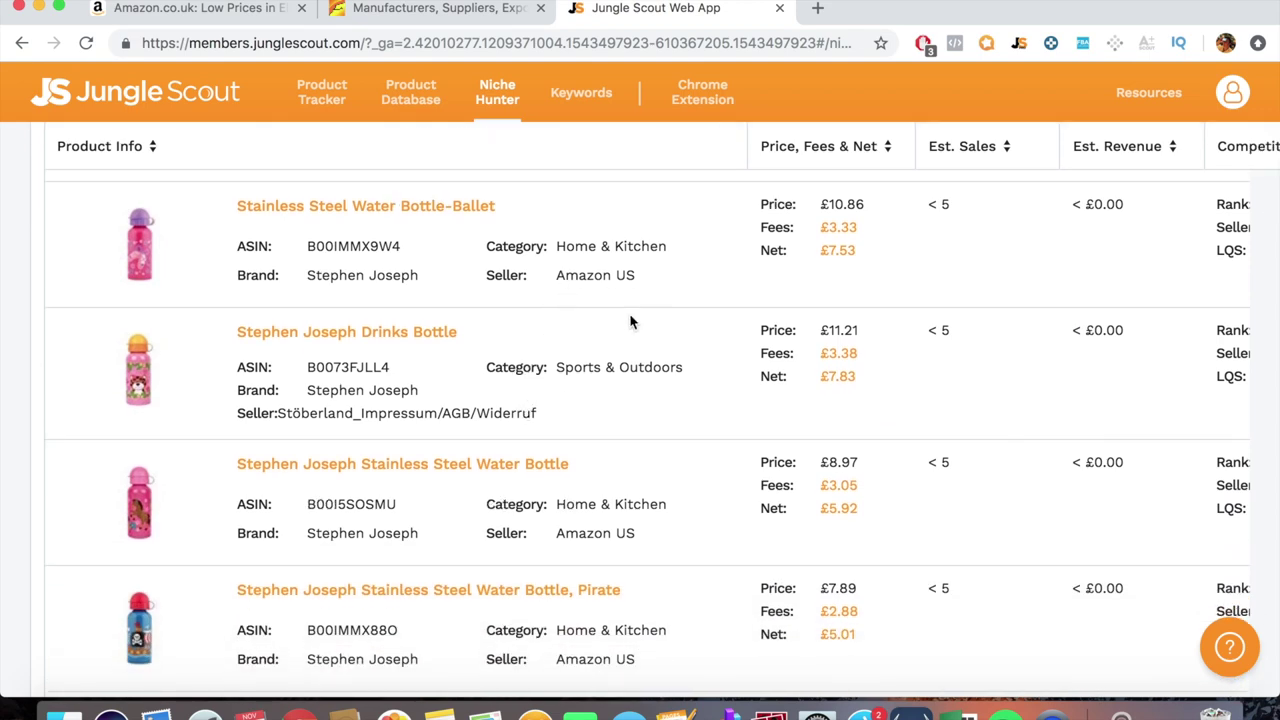
scroll(605, 494, "down", 4)
scroll(605, 492, "up", 9)
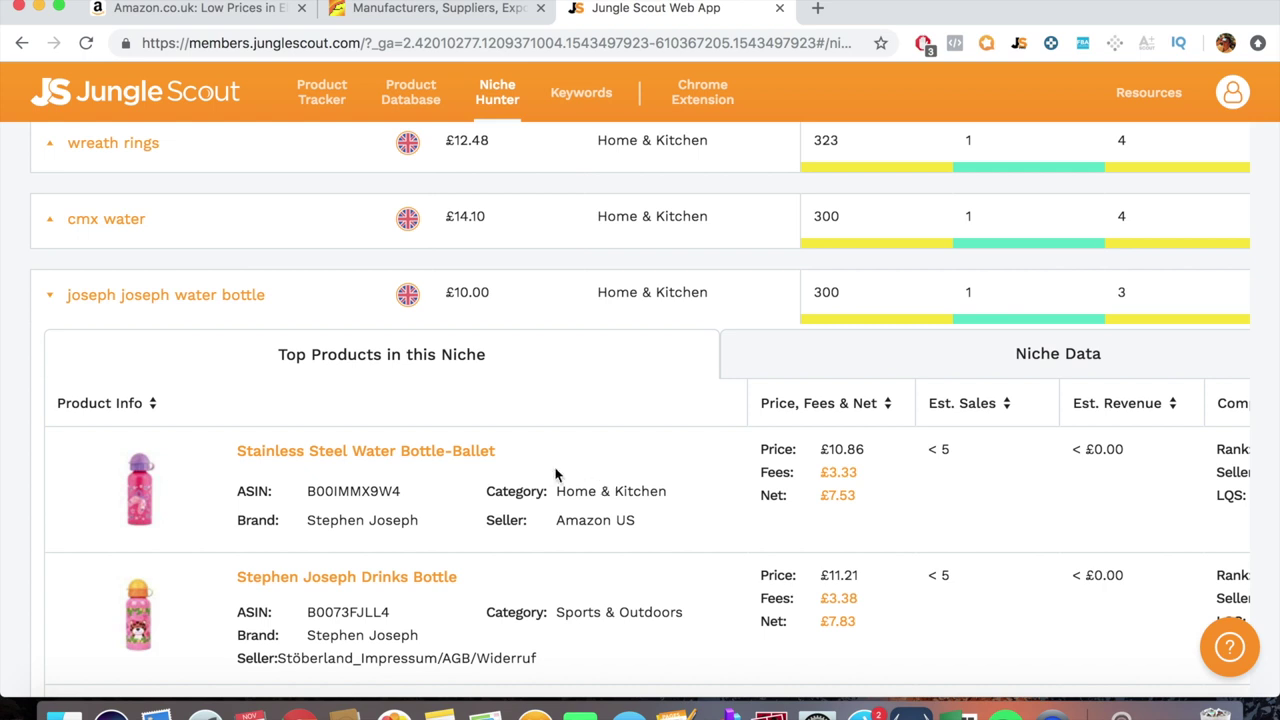
scroll(1100, 368, "right", 3)
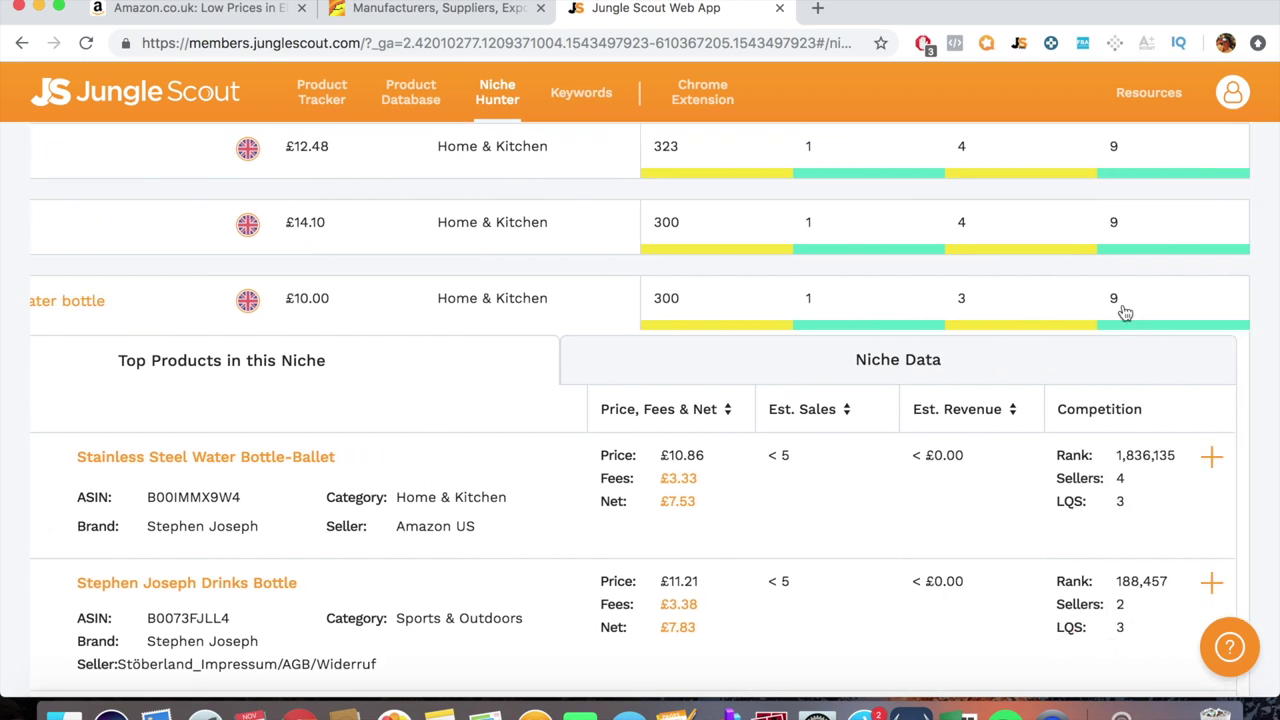
scroll(760, 400, "left", 3)
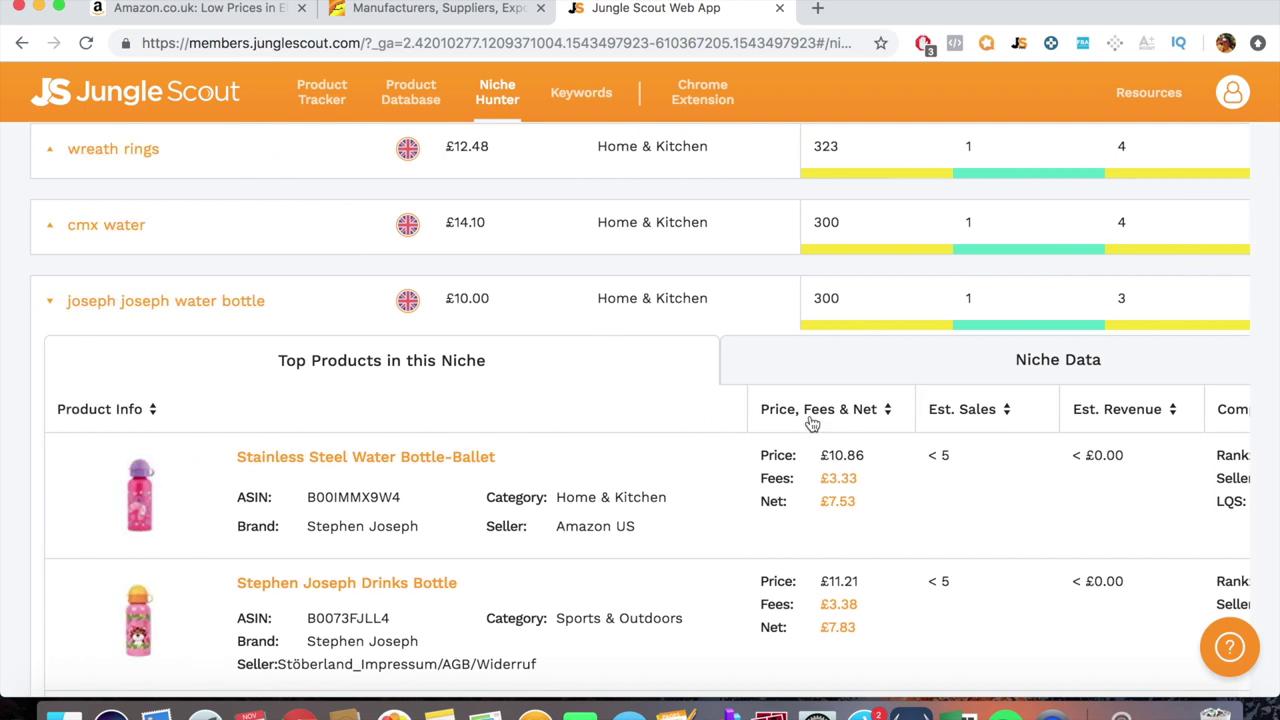
scroll(418, 458, "up", 1)
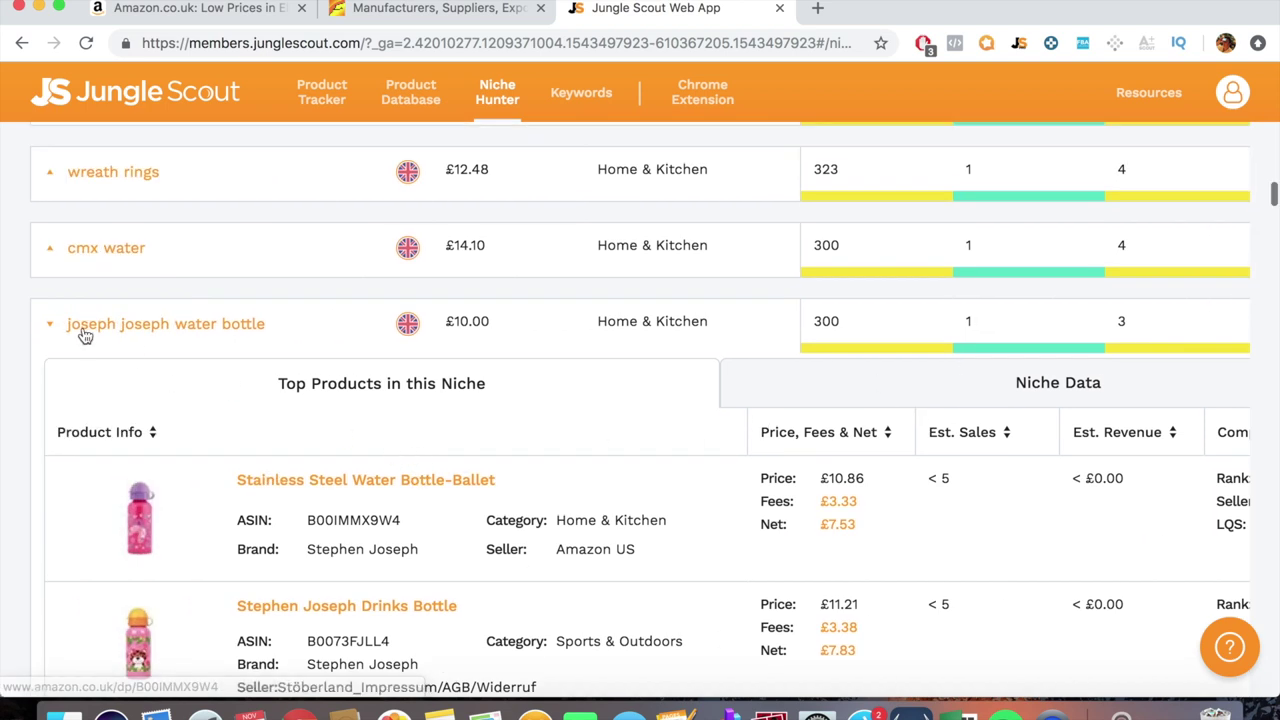
left_click(50, 328)
Step: Expand the "wreath rings" niche and examine its top products' prices, estimated sales, revenue and competition
scroll(24, 330, "up", 2)
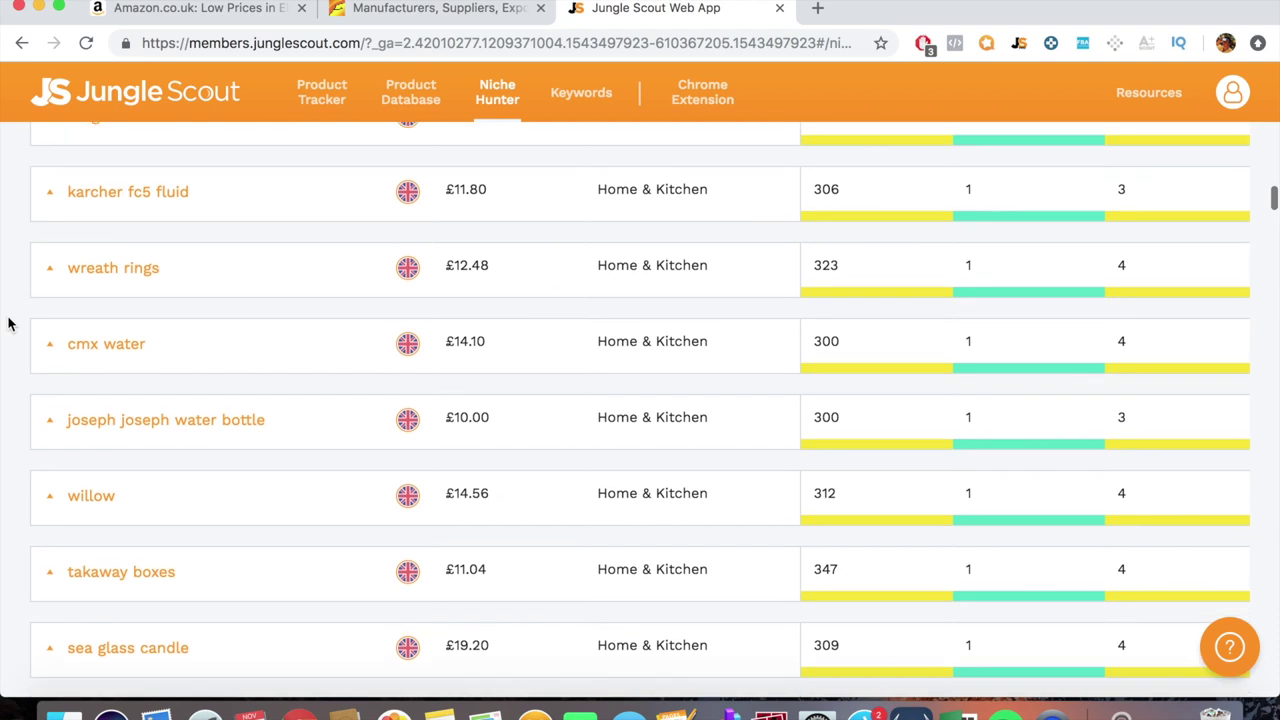
scroll(58, 598, "up", 2)
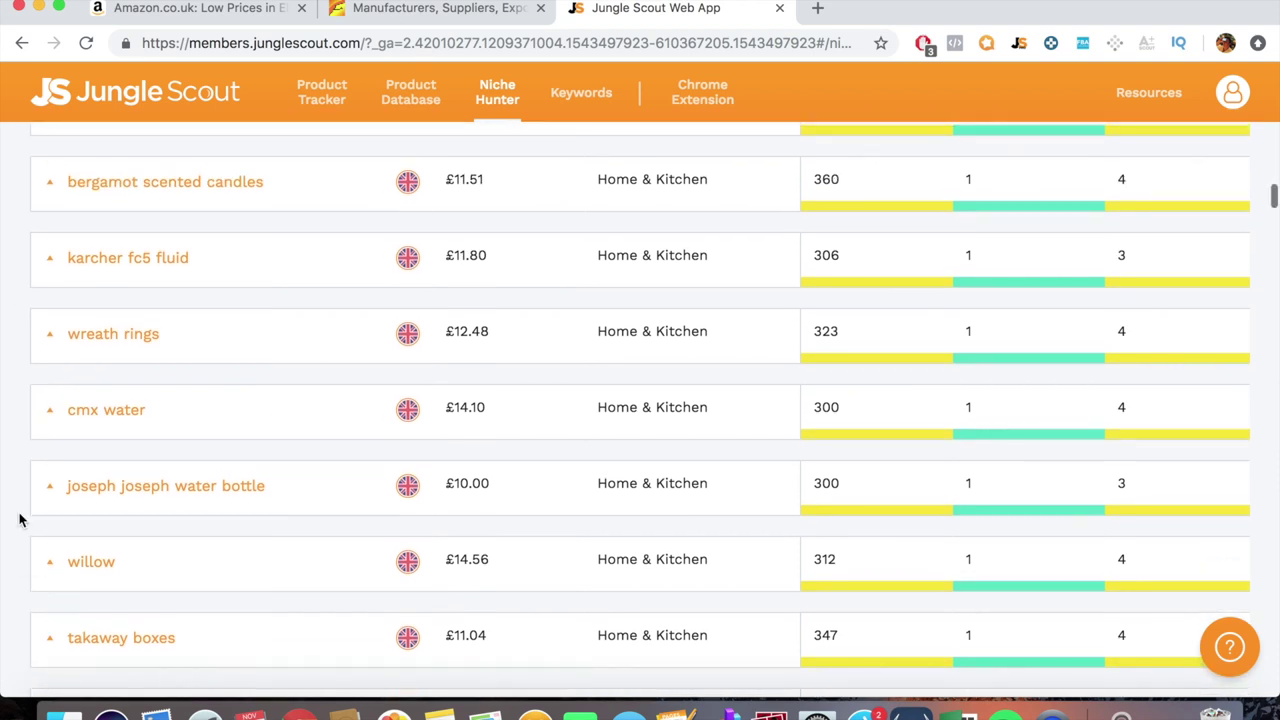
left_click(69, 342)
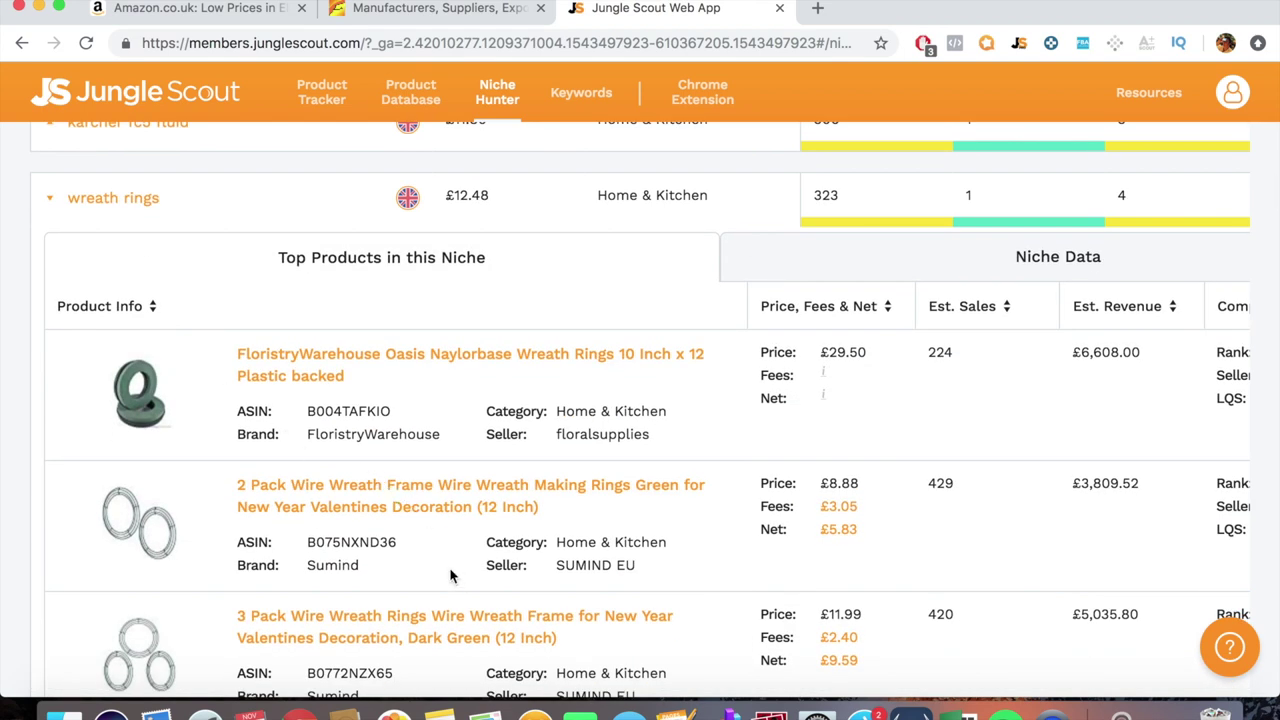
scroll(450, 576, "down", 1)
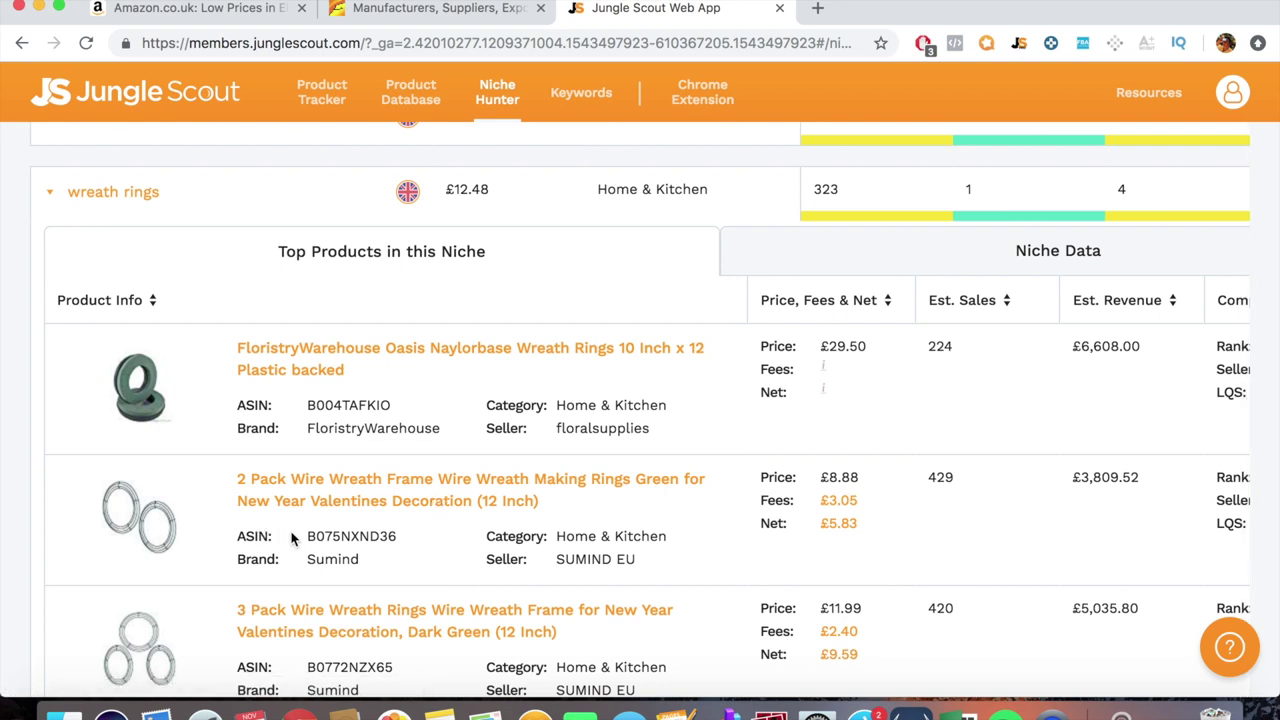
scroll(506, 471, "up", 1)
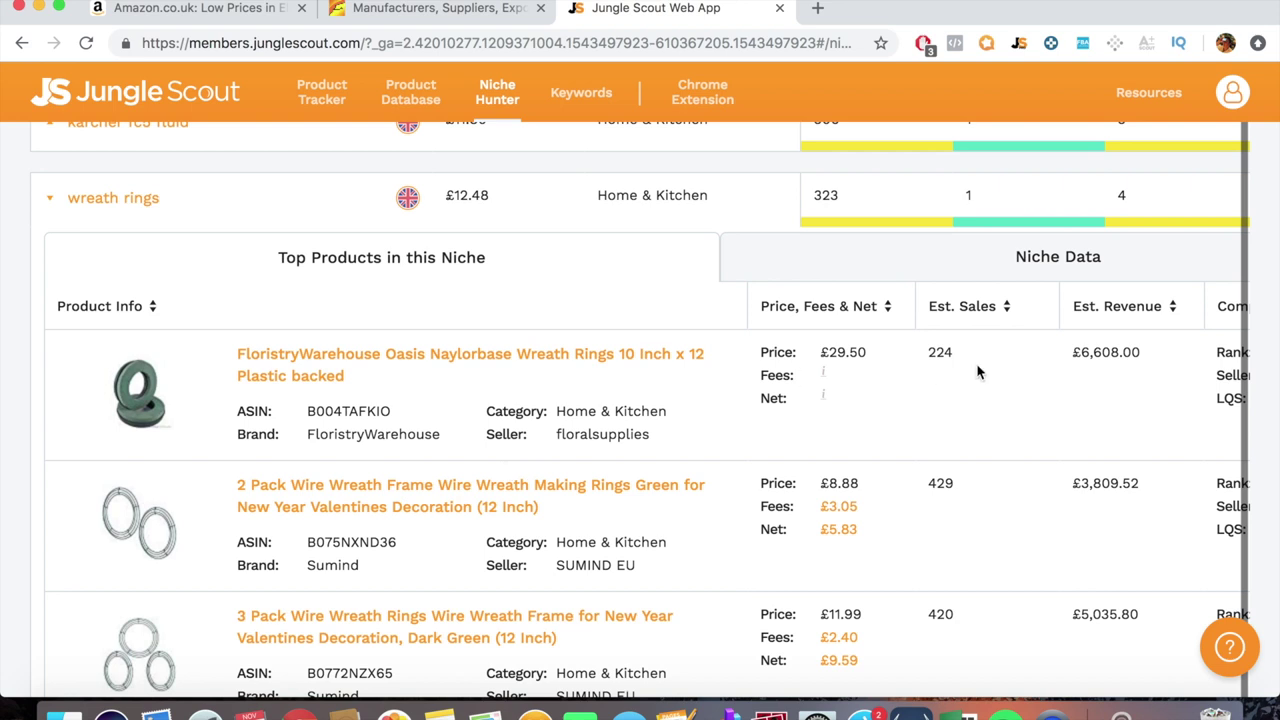
scroll(977, 366, "right", 3)
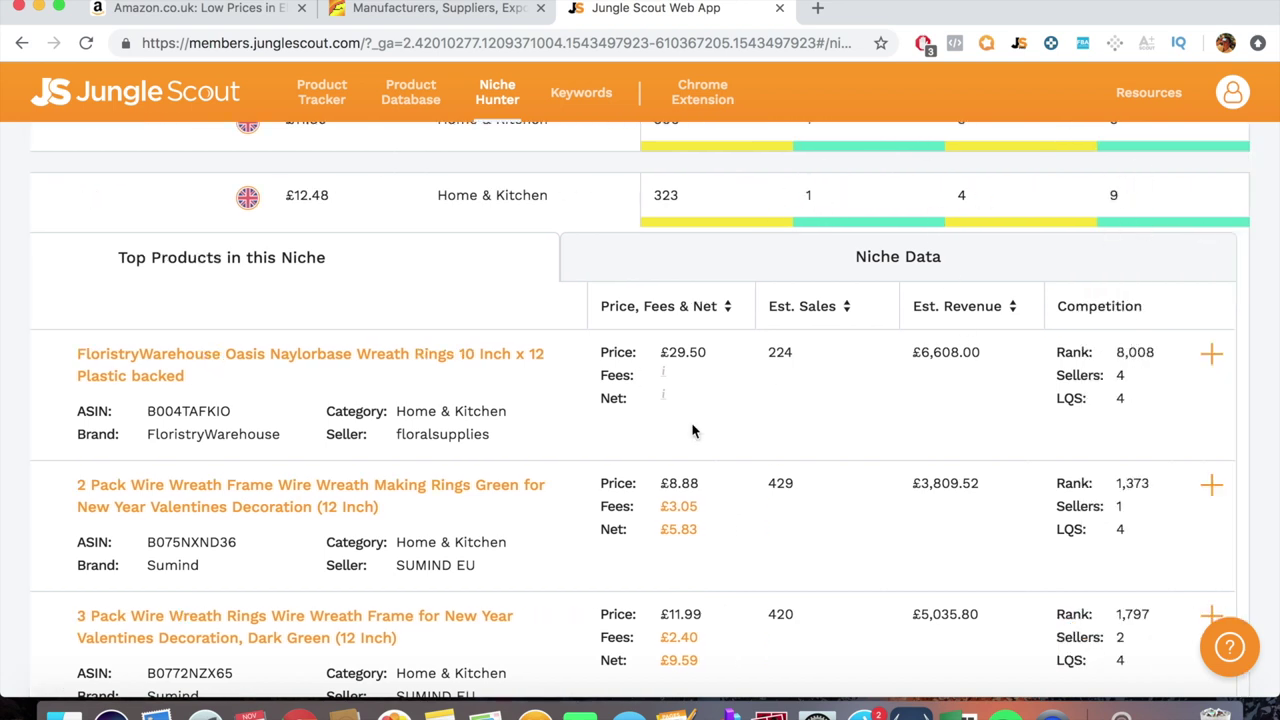
scroll(607, 532, "left", 3)
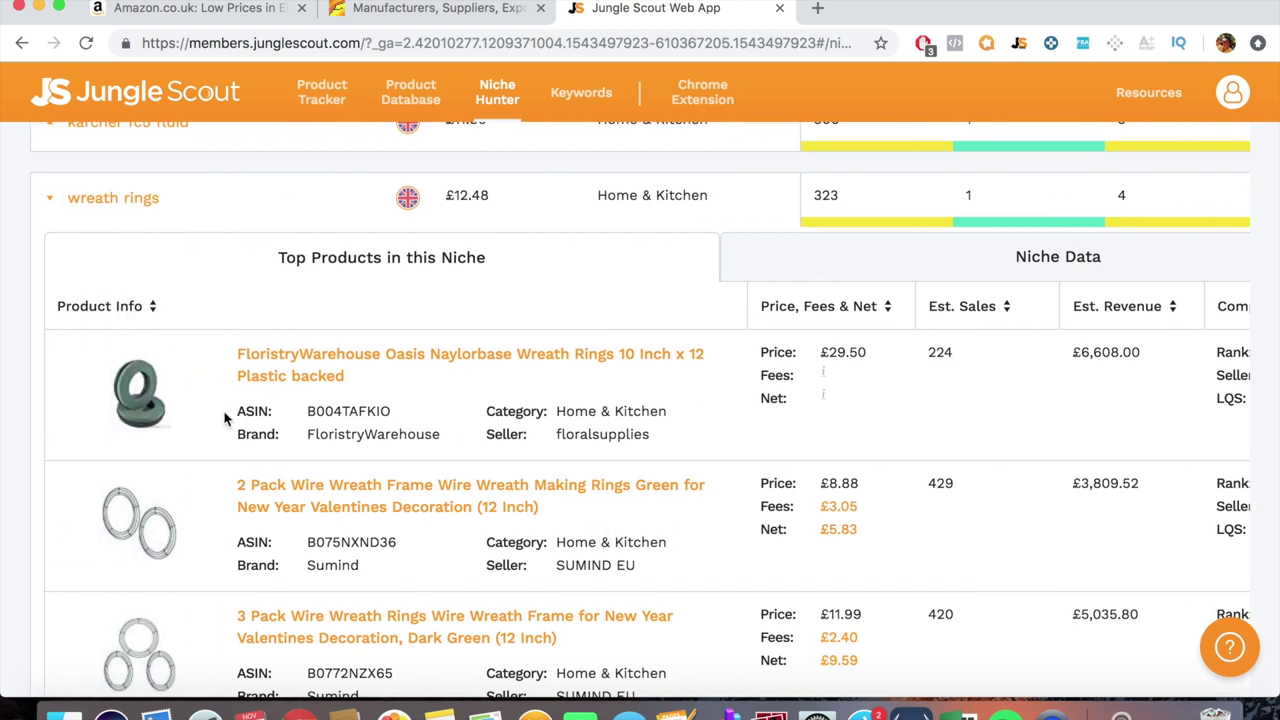
Step: Switch to Amazon UK, search for "Wreath Rings" and look over the listed products
left_click(210, 15)
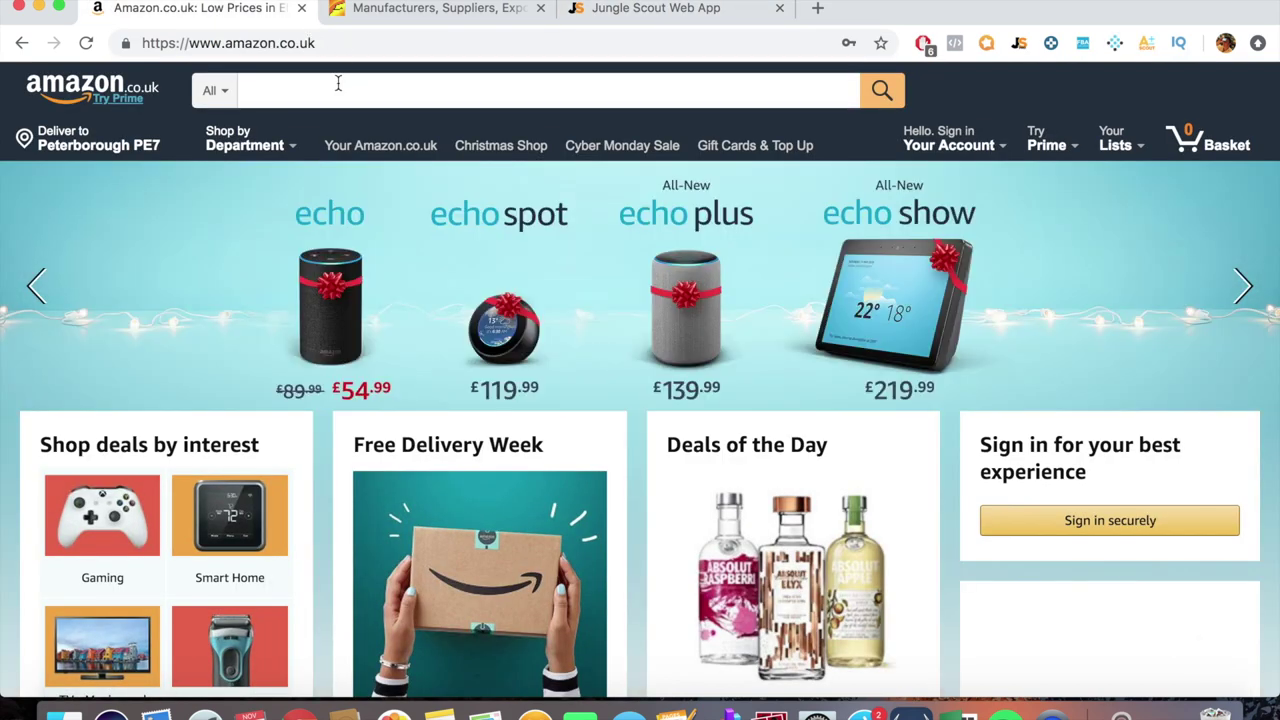
left_click(338, 83)
type("Wrea")
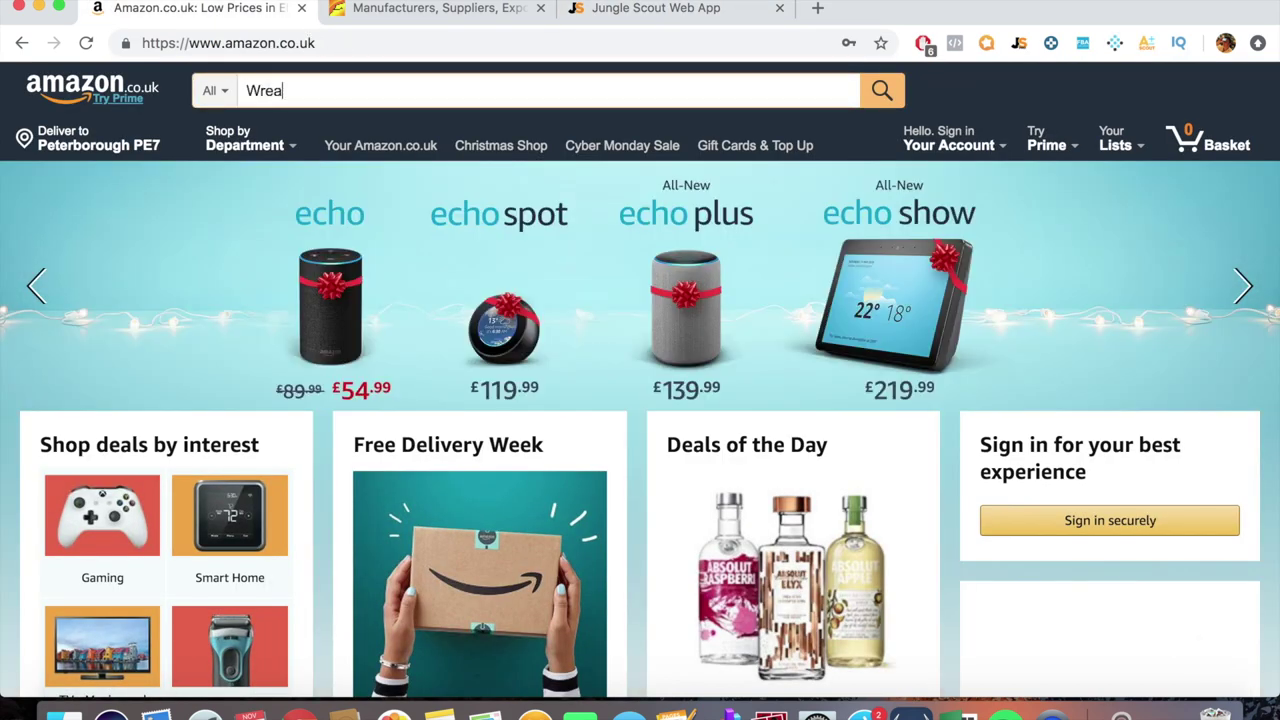
type("th Rings")
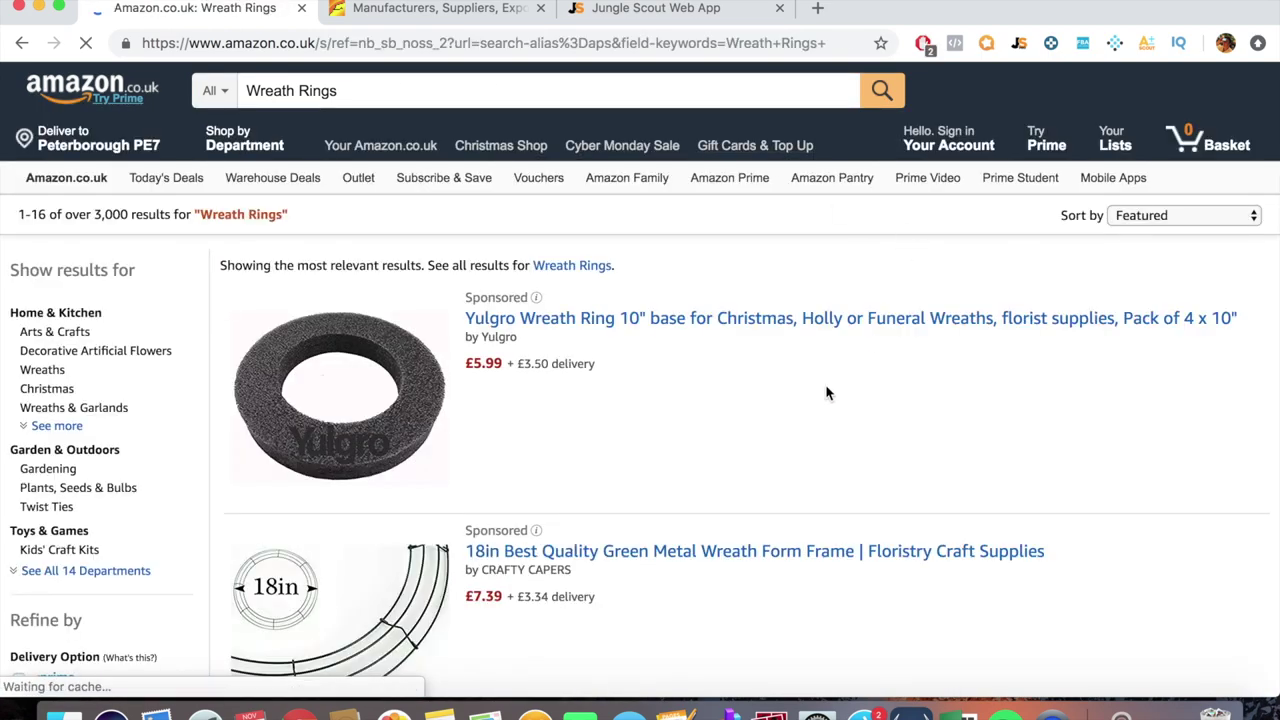
scroll(826, 393, "down", 5)
scroll(826, 393, "down", 5)
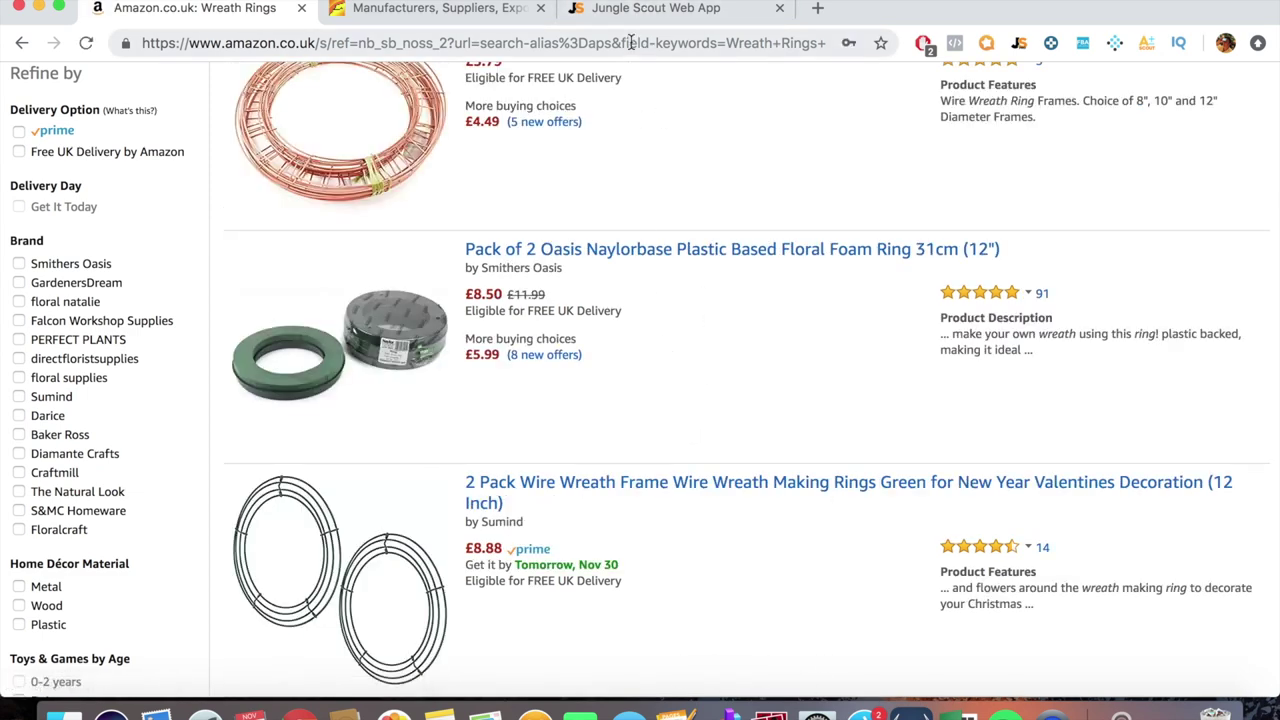
Step: Compare the top wreath ring products in Jungle Scout's Niche Hunter with the Amazon search results
left_click(636, 9)
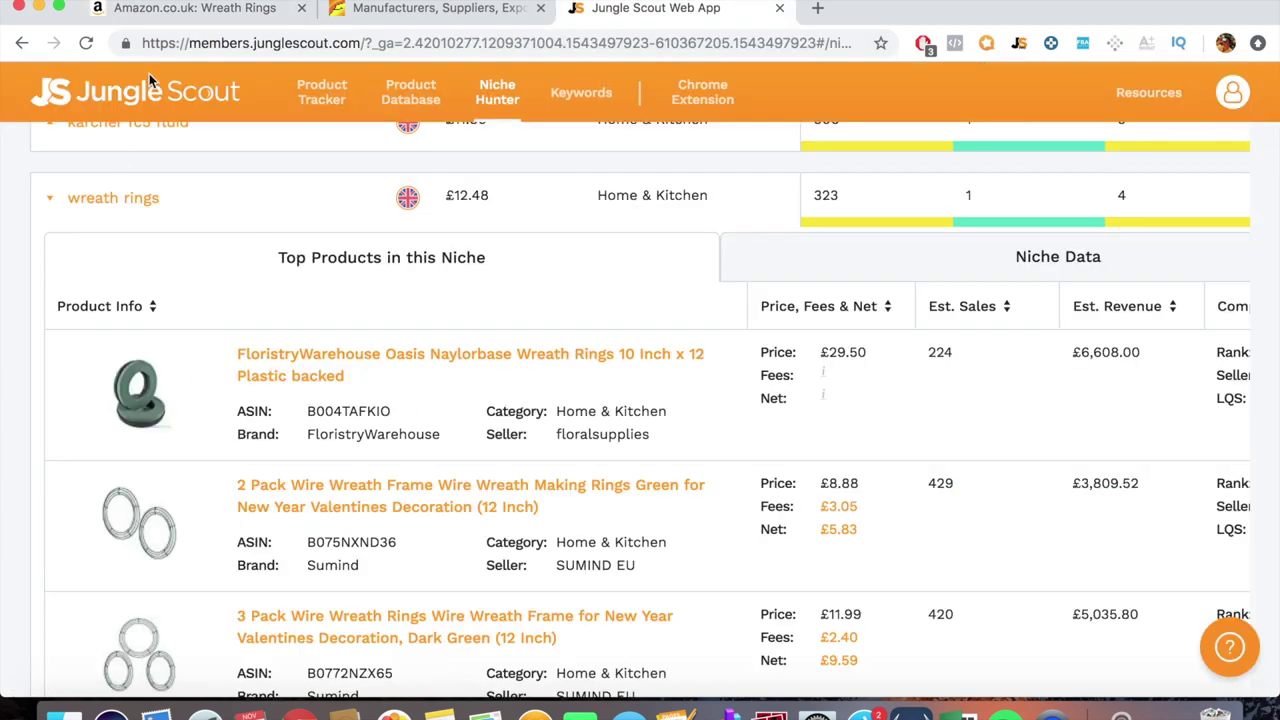
left_click(213, 10)
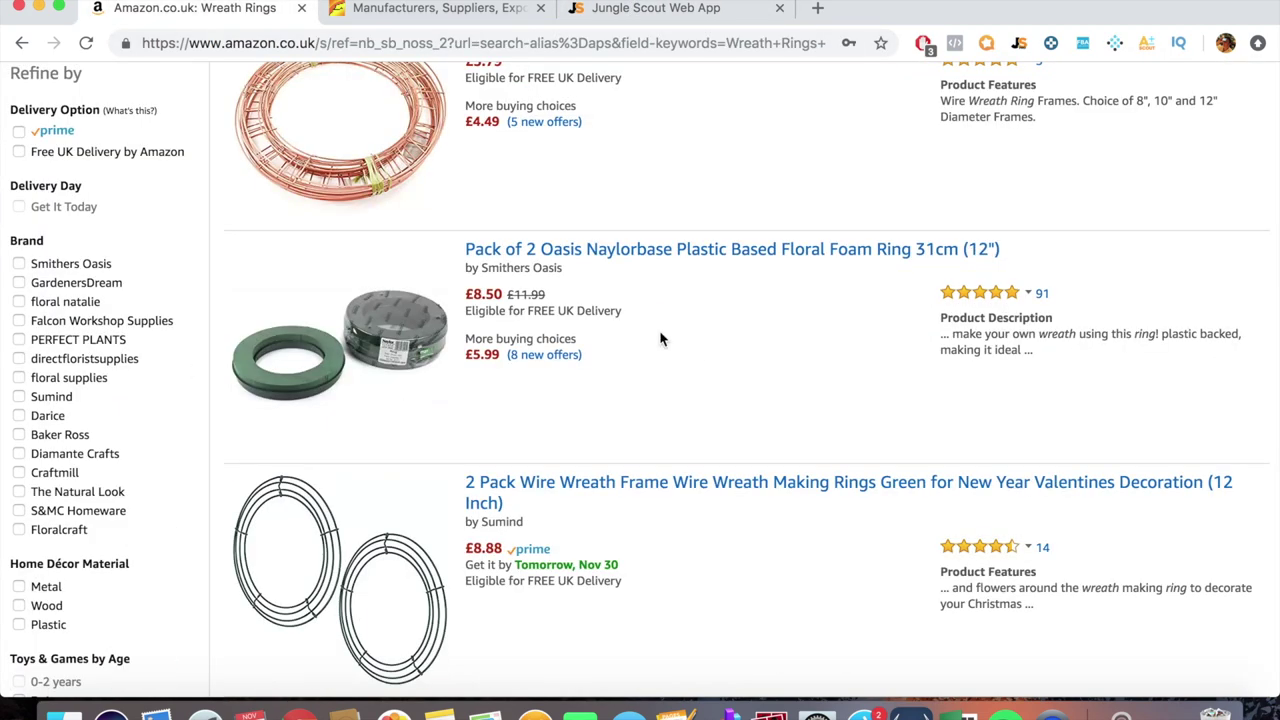
scroll(660, 340, "up", 2)
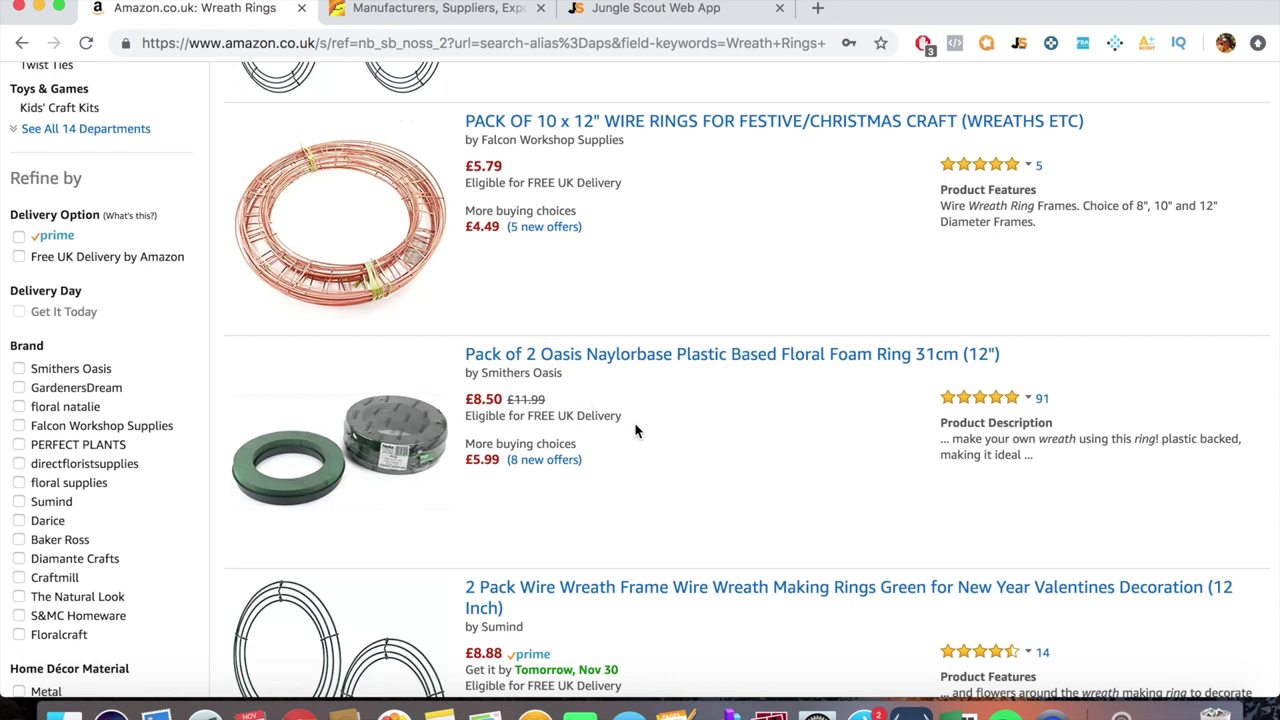
Step: Run the Jungle Scout extension on the wreath ring results and examine the demand rating, seller types and review counts
left_click(1022, 46)
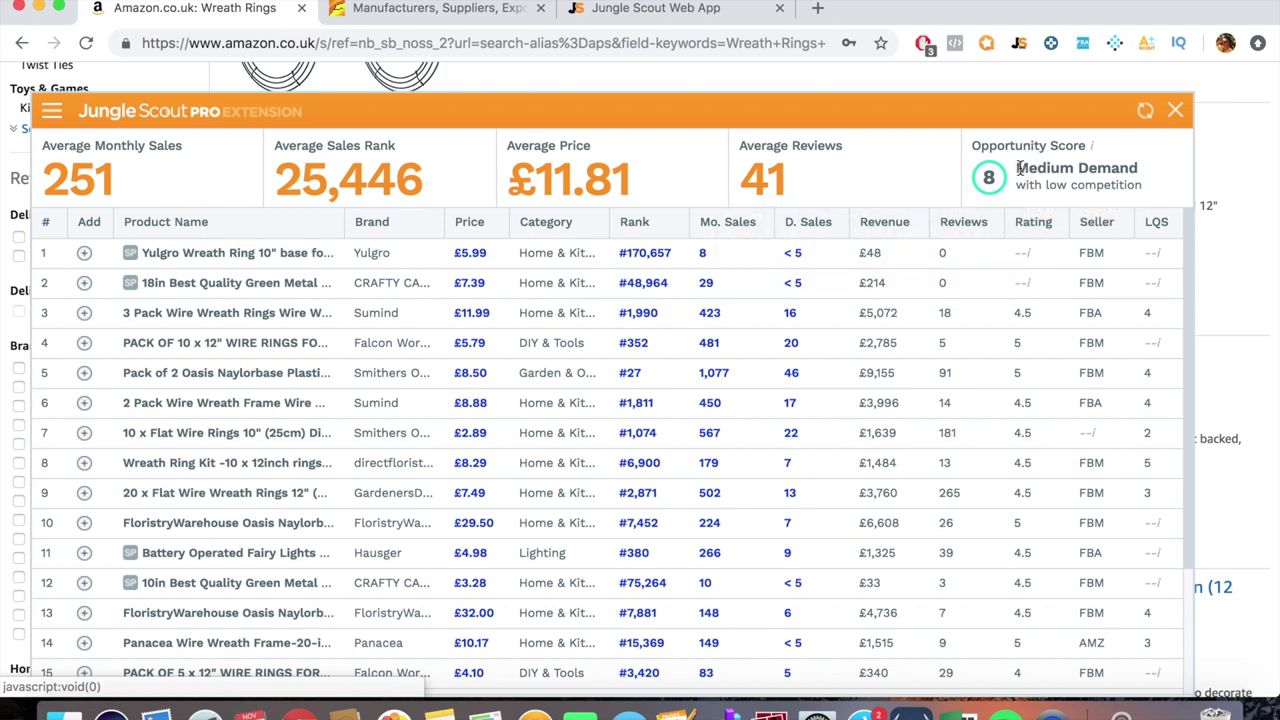
left_click_drag(1017, 168, 1070, 165)
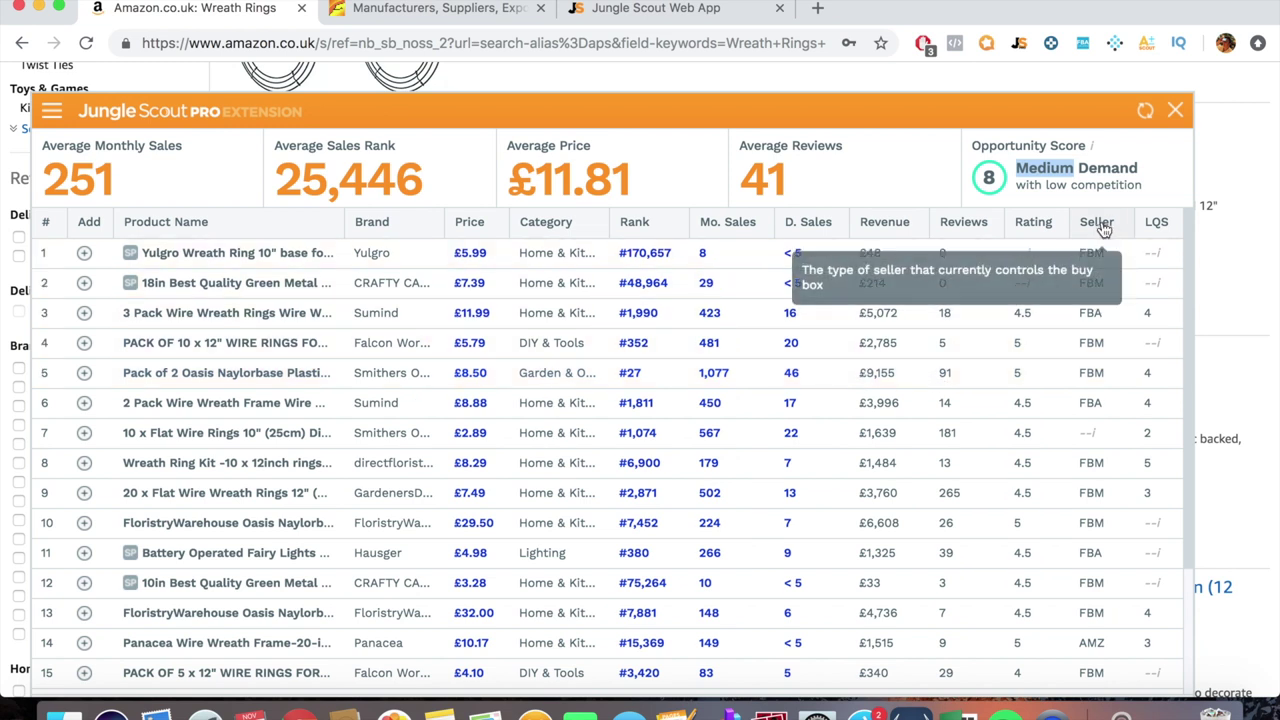
left_click(1091, 313)
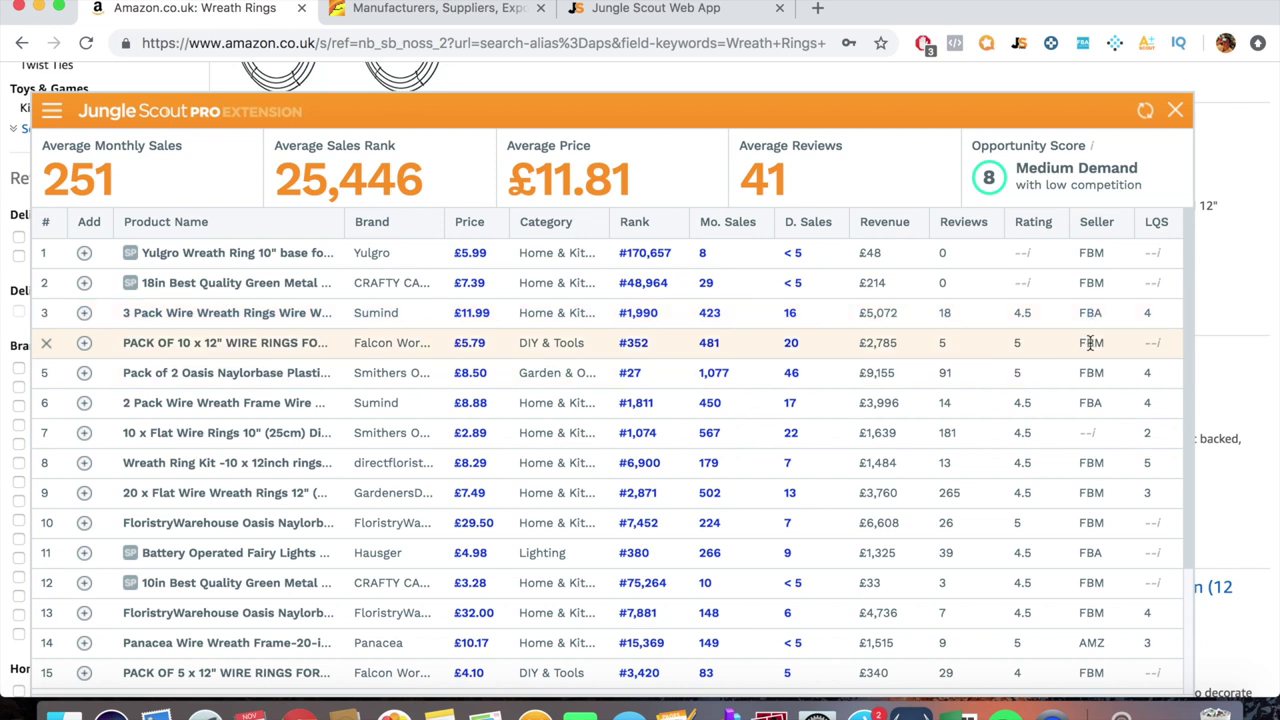
double_click(1090, 343)
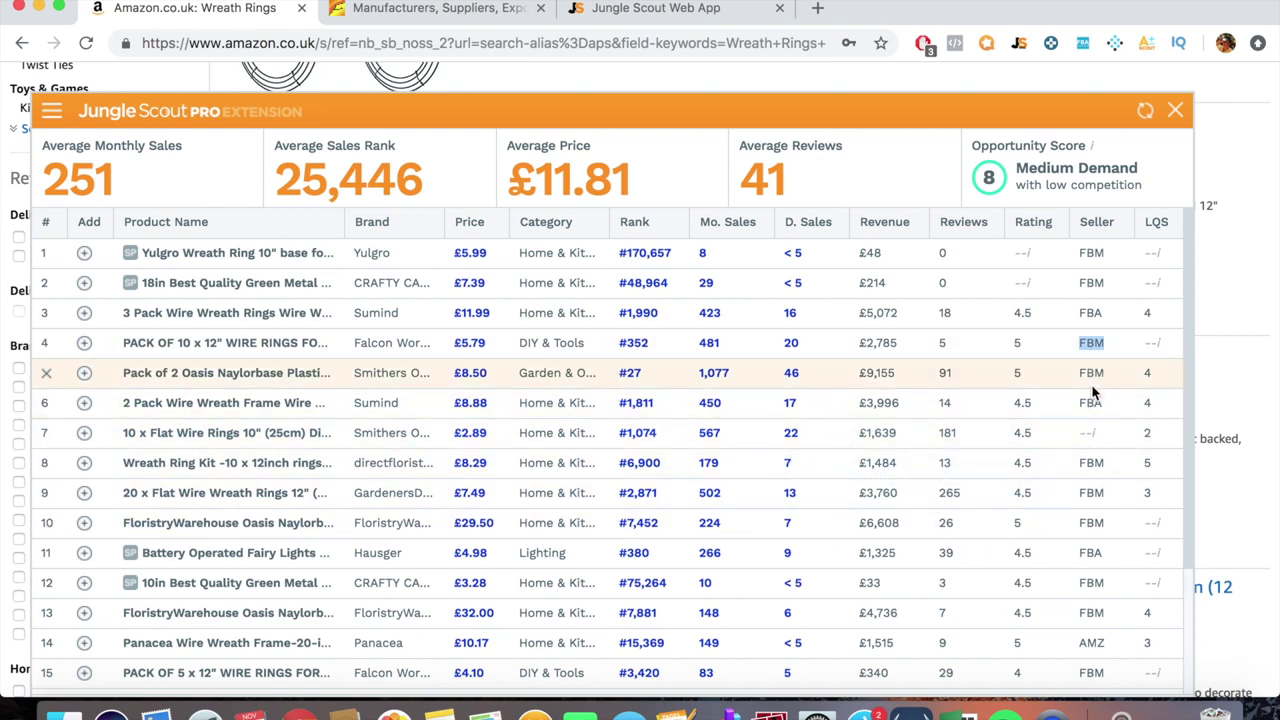
mouse_move(210, 387)
double_click(936, 373)
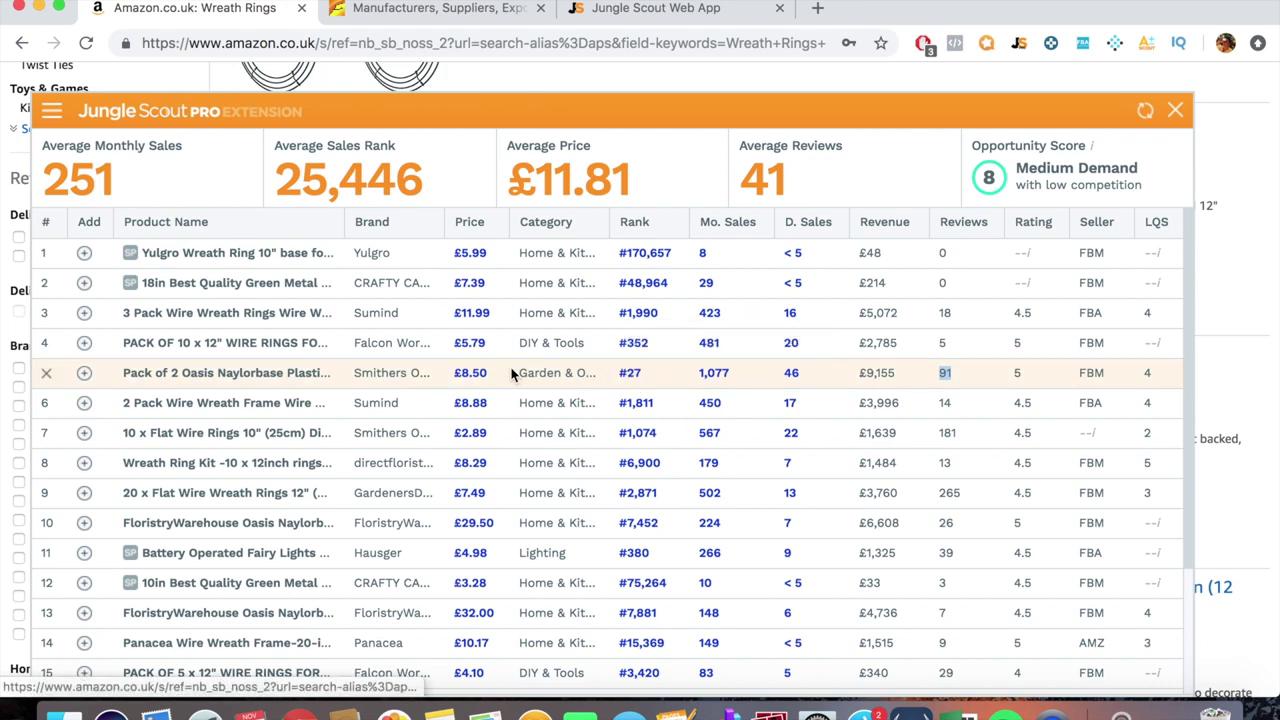
Step: Open the listing for the Pack of 2 Oasis Naylorbase Floral Foam Ring 31cm and check its price and description
left_click(200, 378)
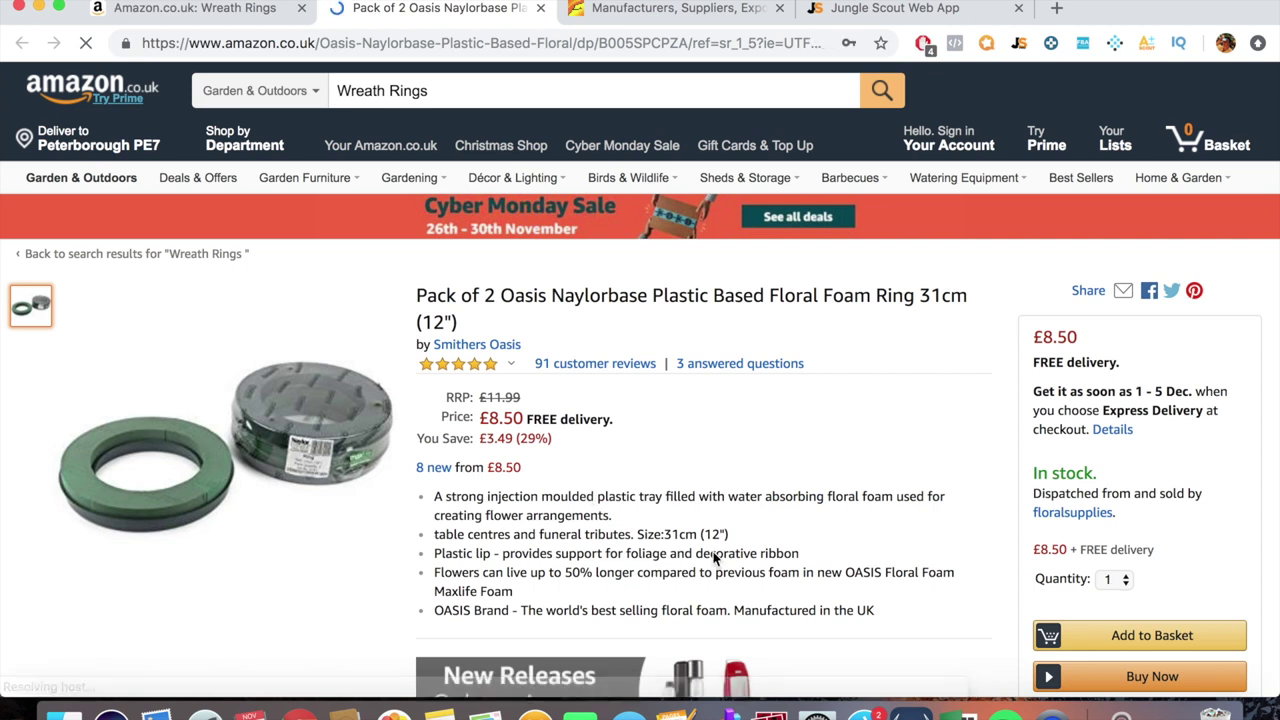
scroll(713, 553, "down", 3)
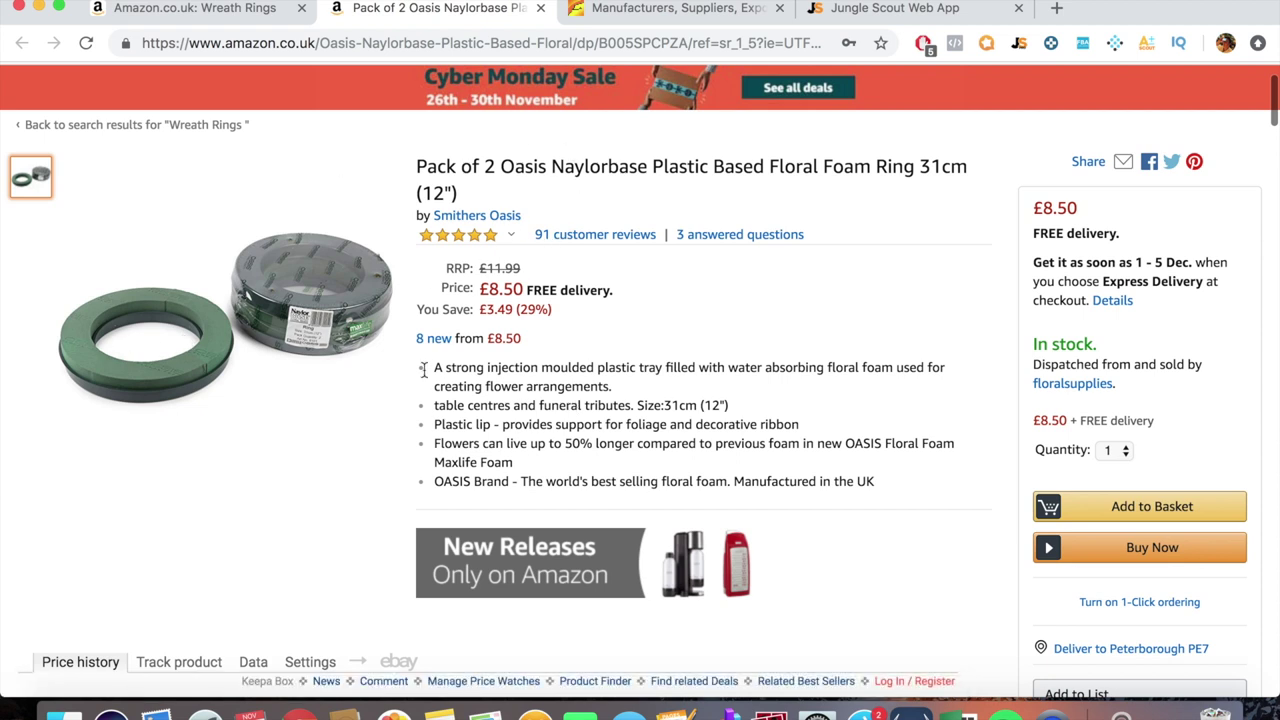
triple_click(505, 289)
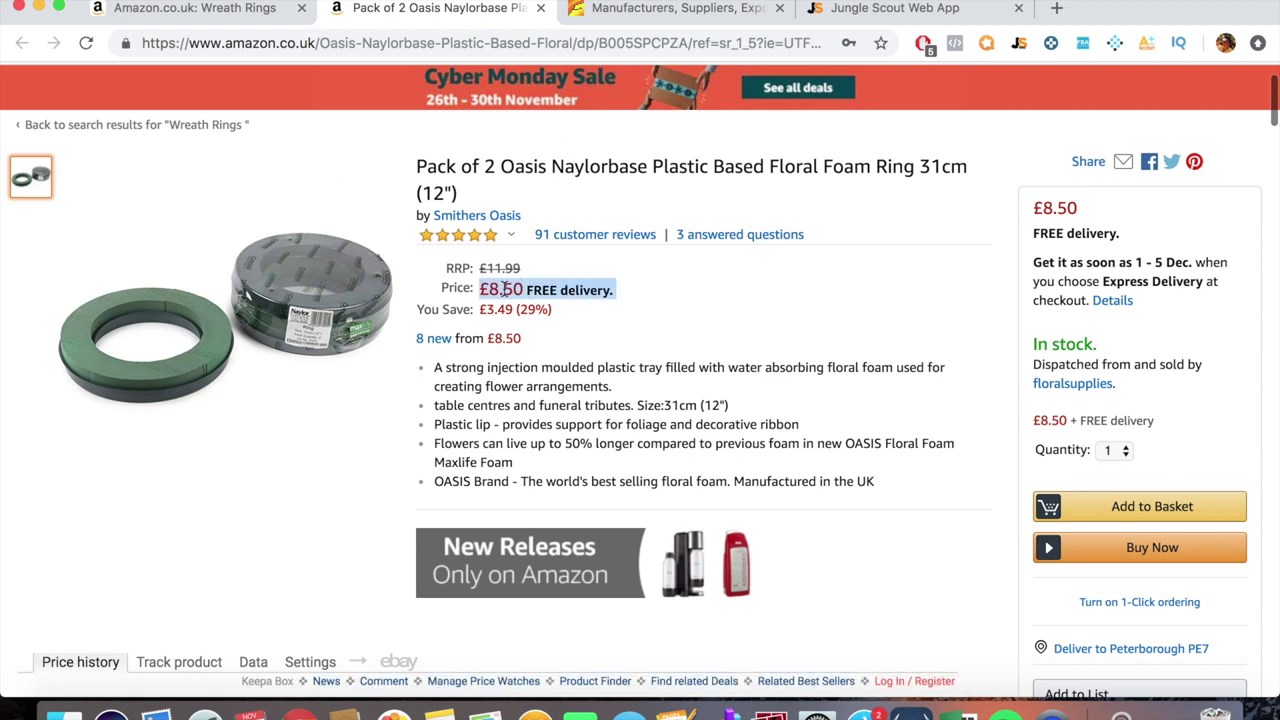
left_click(560, 308)
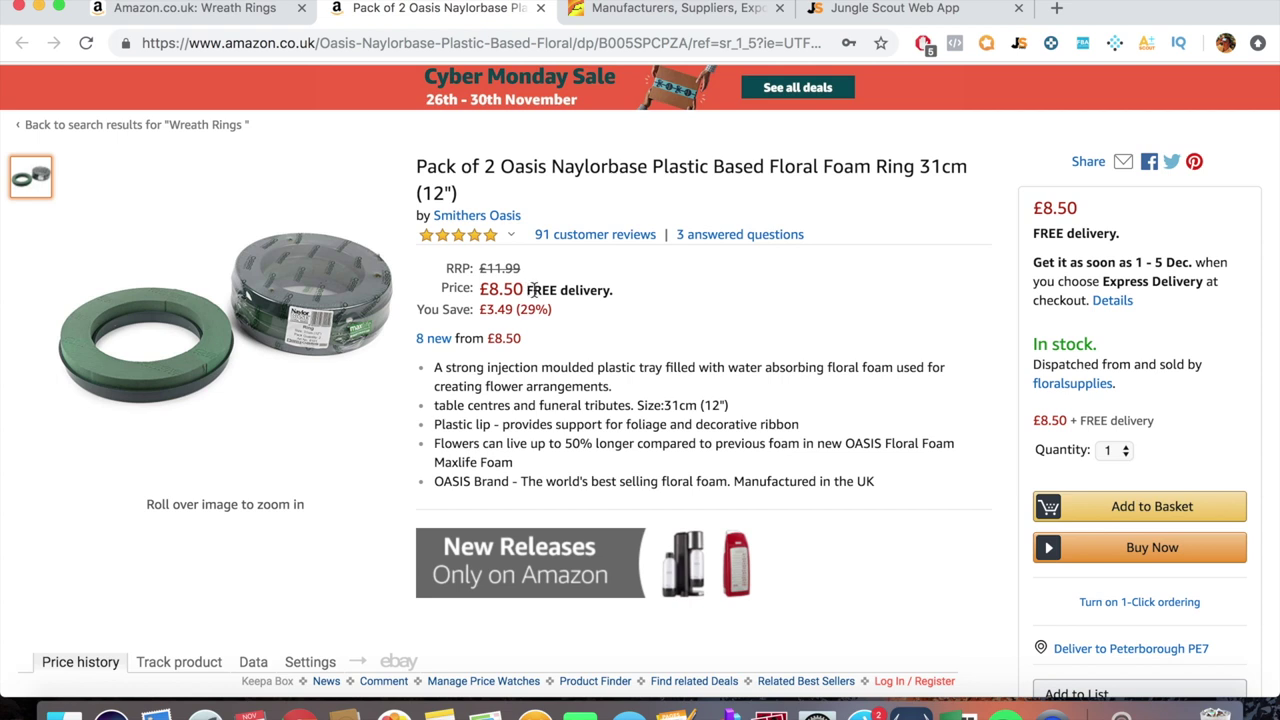
Step: Check the delivery terms beside the floral foam ring's price, and return to the Jungle Scout results for wreath rings
left_click_drag(527, 290, 632, 297)
left_click(633, 296)
left_click_drag(527, 290, 640, 290)
left_click(640, 290)
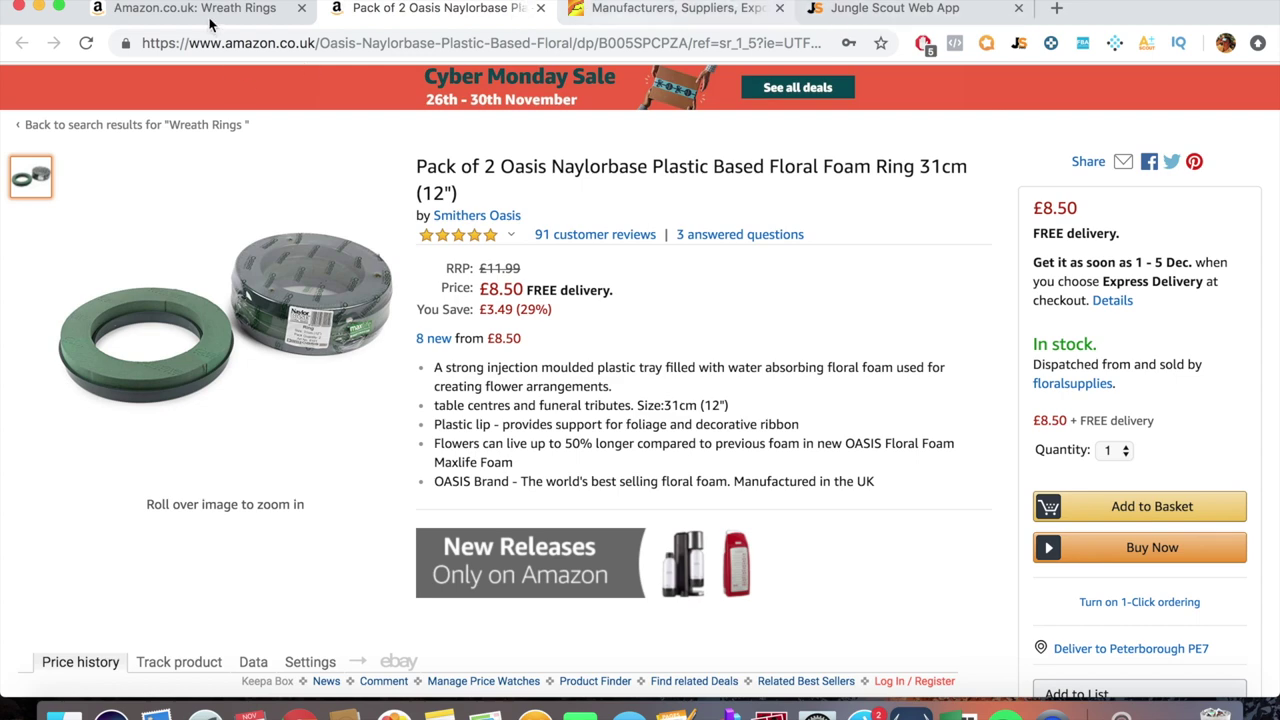
left_click(262, 16)
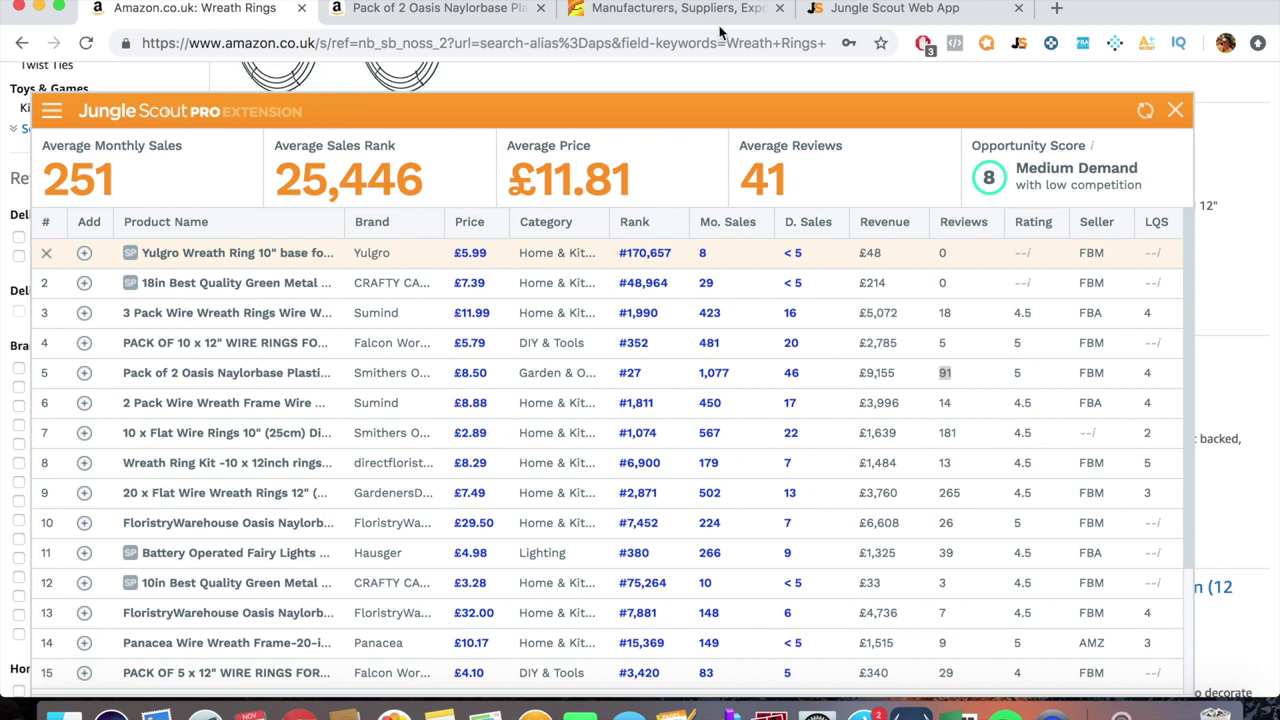
Step: Switch to Alibaba and search its products for "Wreath Rings"
left_click(664, 27)
left_click(436, 148)
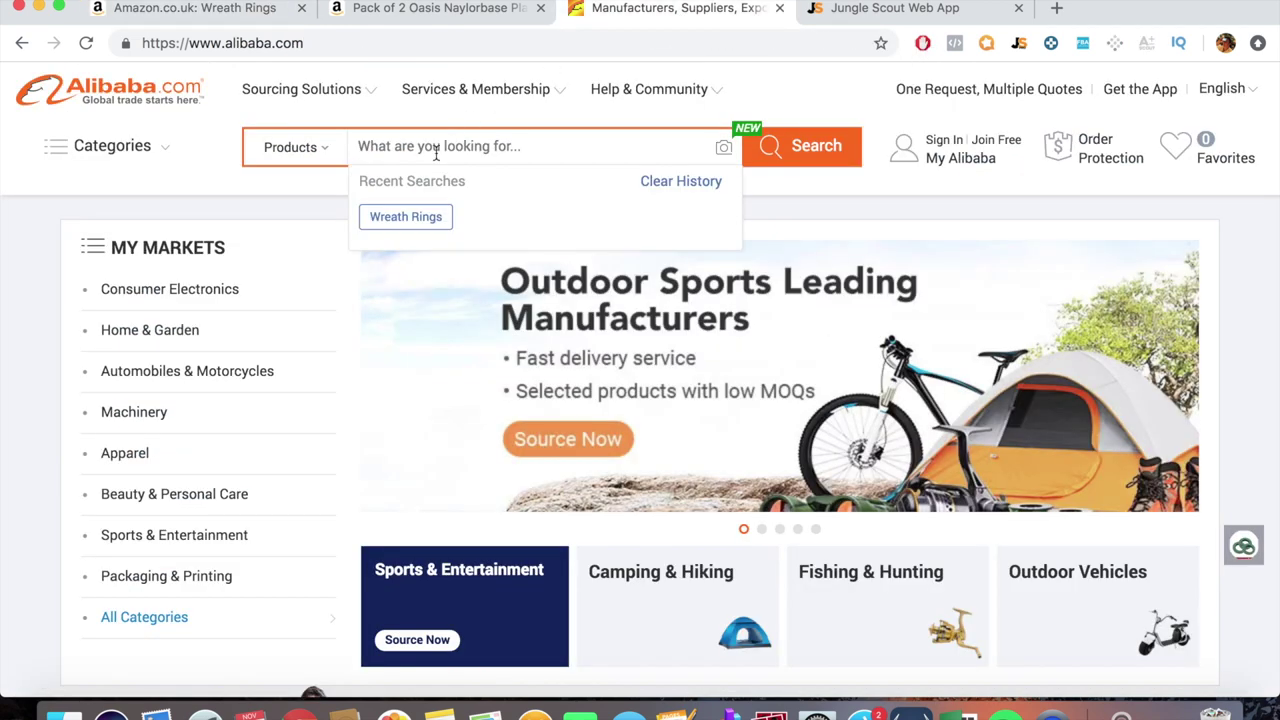
type("Wreath Rings")
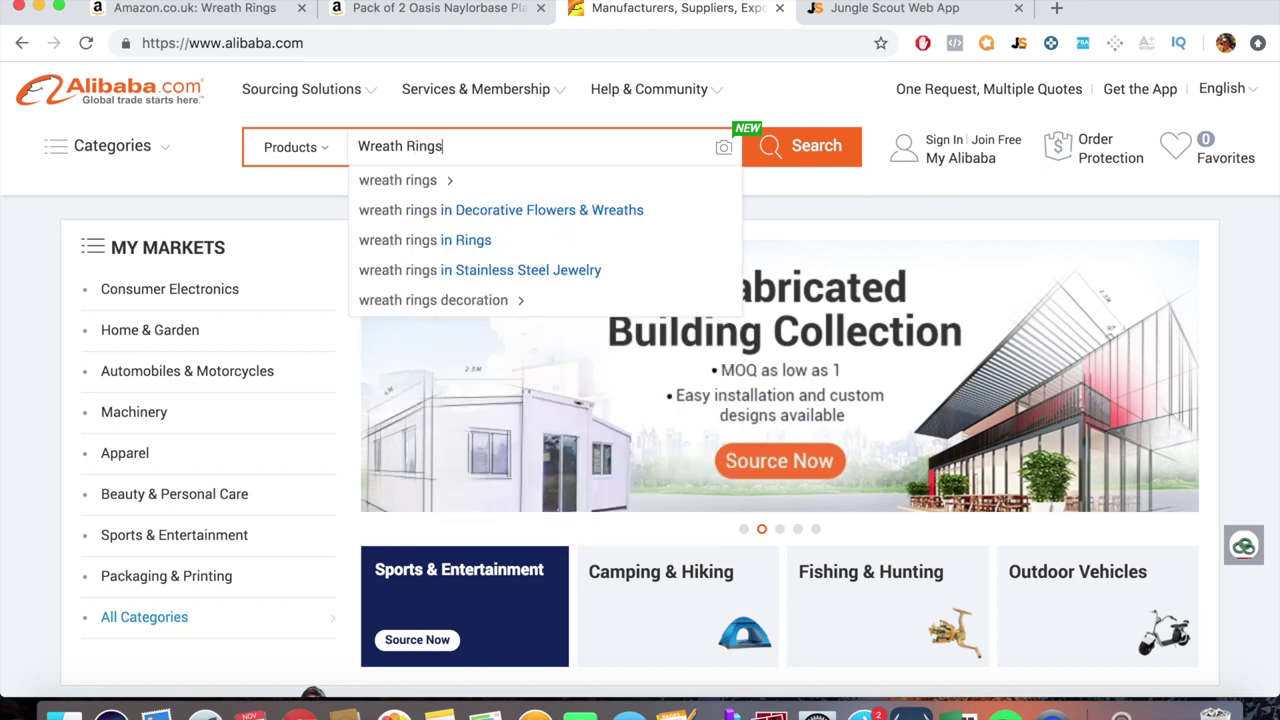
key("Return")
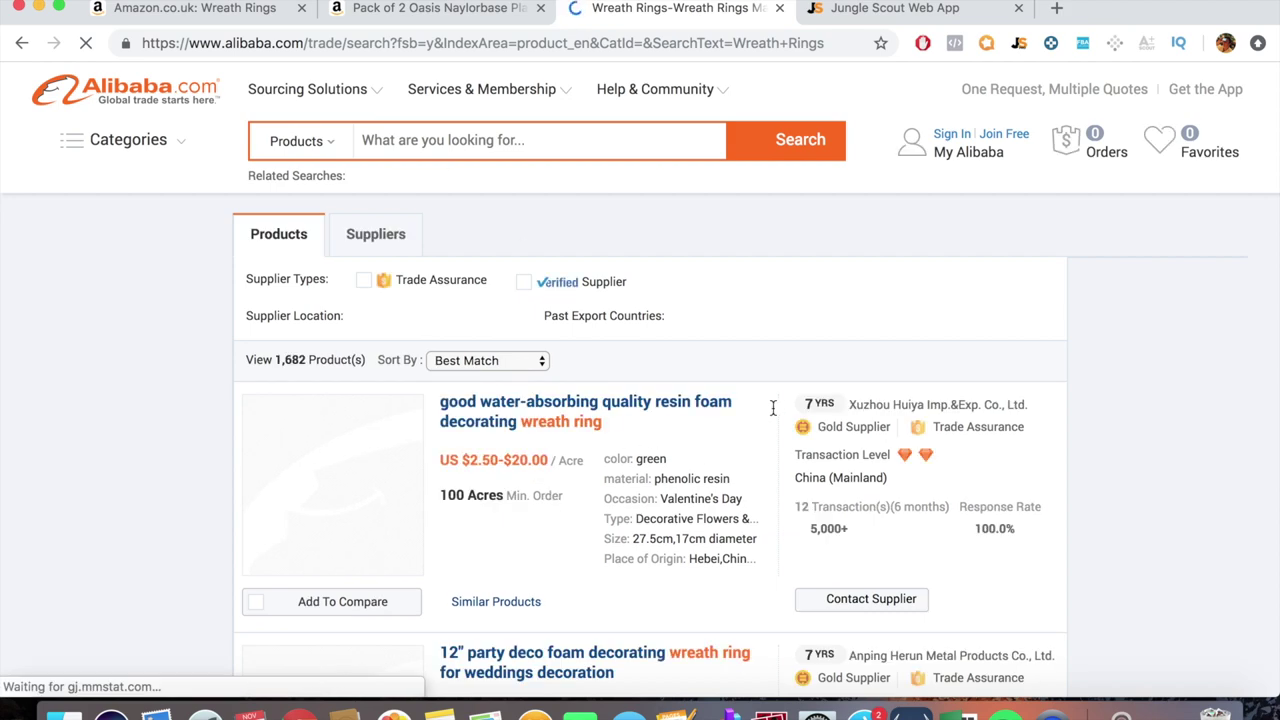
Step: Revisit the Amazon wreath ring figures, and examine the price range of Alibaba's "good water-absorbing quality resin foam decorating wreath ring"
left_click(240, 14)
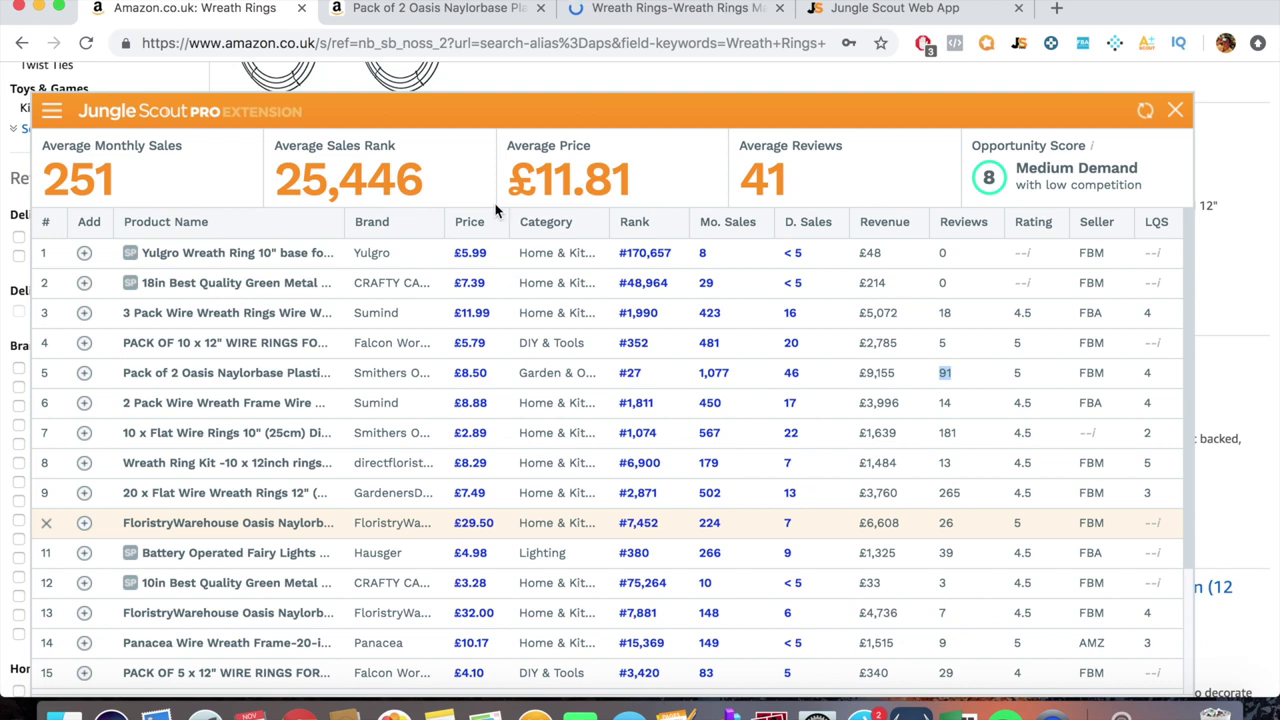
left_click(600, 8)
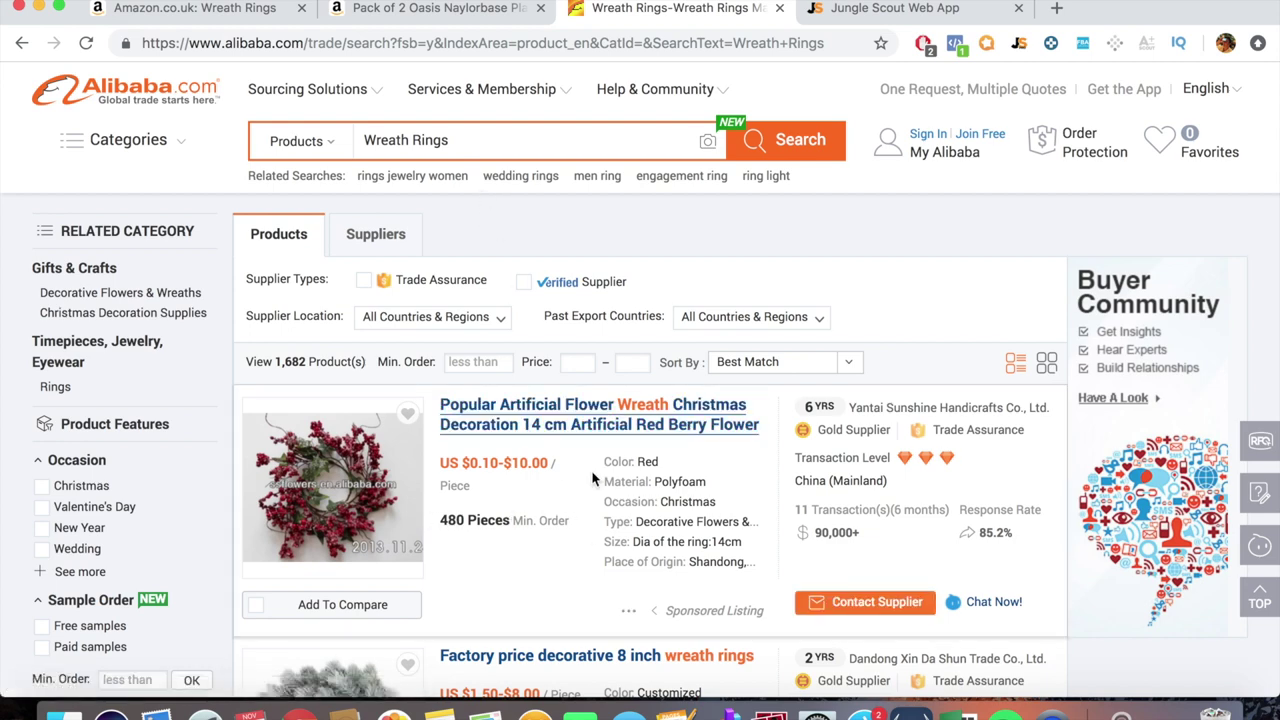
scroll(591, 480, "down", 15)
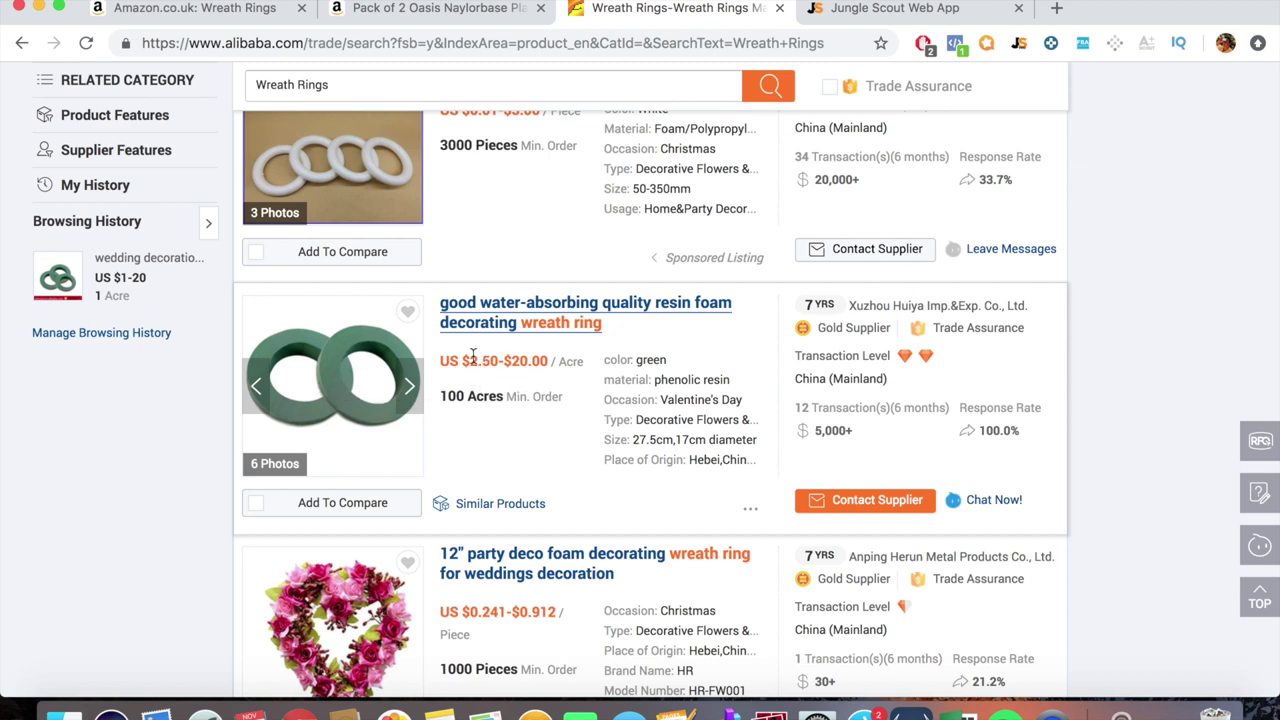
mouse_move(473, 356)
left_mouse_down()
mouse_move(550, 360)
mouse_move(469, 360)
left_mouse_up()
left_click(548, 360)
double_click(514, 360)
Step: Open the Alibaba listing for the green resin foam wreath ring and look over its price, minimum order and supplier details
left_click(477, 318)
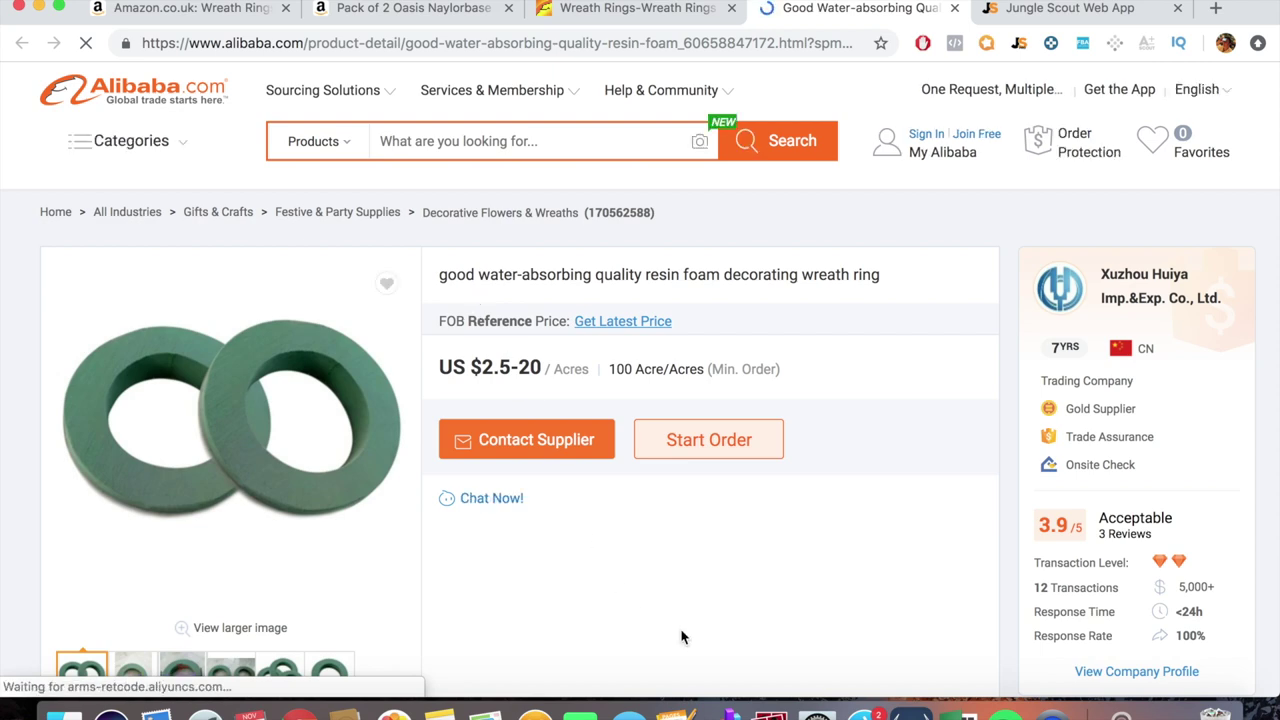
scroll(686, 634, "down", 5)
scroll(568, 470, "up", 5)
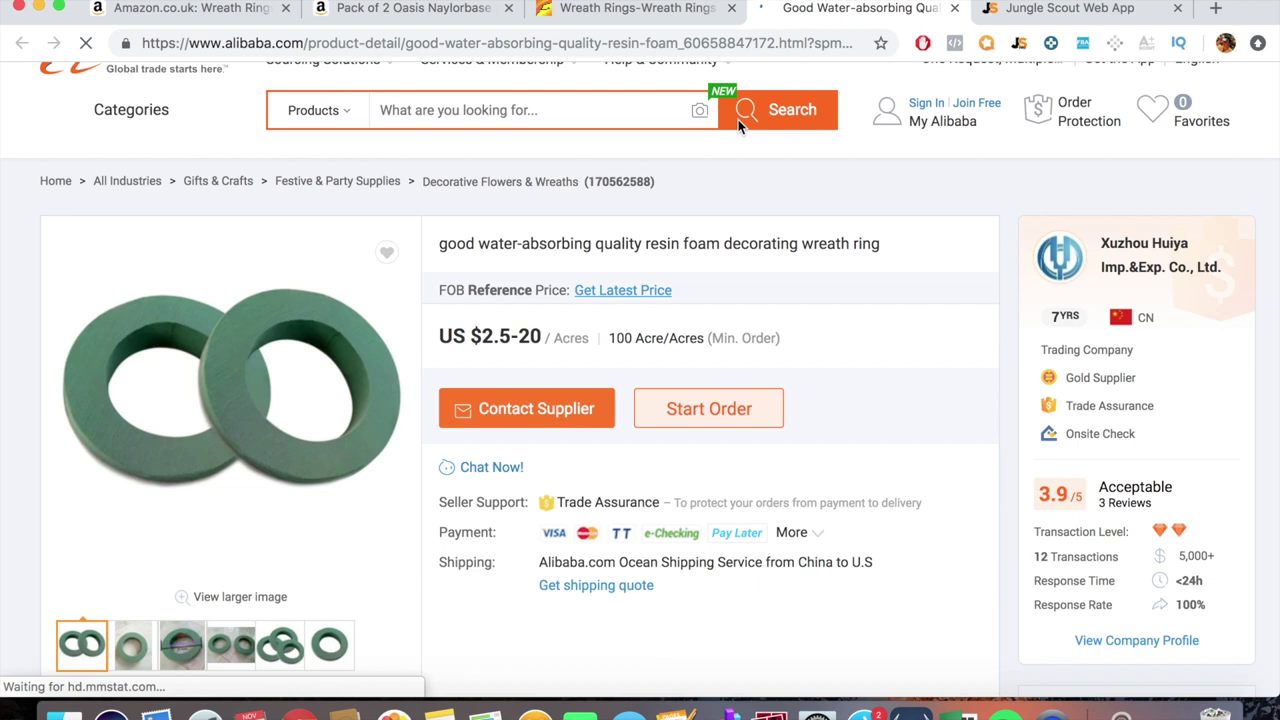